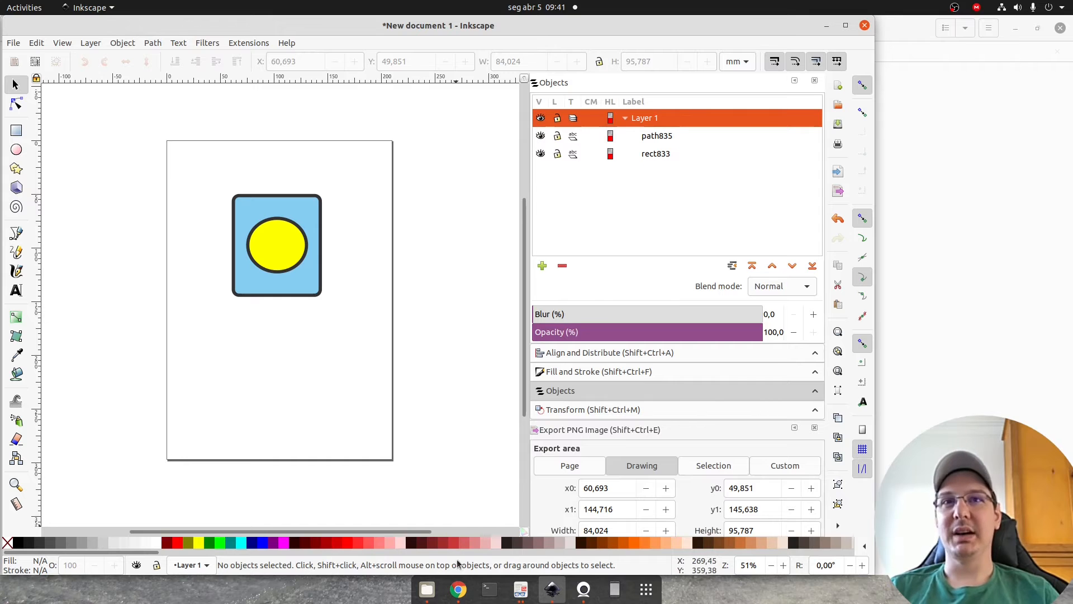
Switch to the document viewer to view the Interface slide on primitive, stroke and text tools, and return to Inkscape.
{"action": "left_click", "coordinate": [520, 589]}
{"action": "key", "text": "Right"}
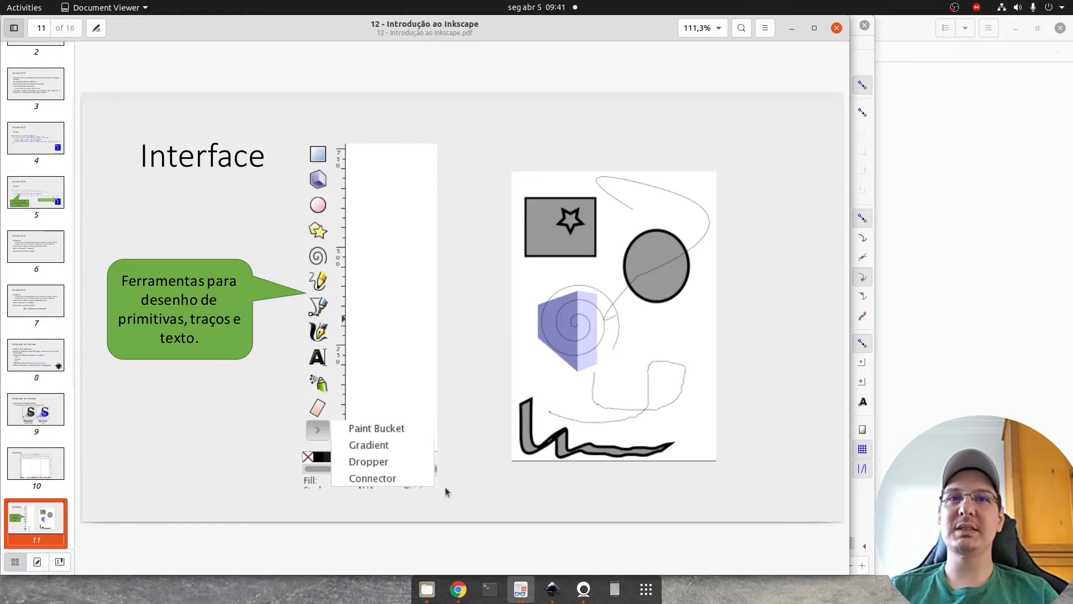
{"action": "left_click", "coordinate": [552, 589]}
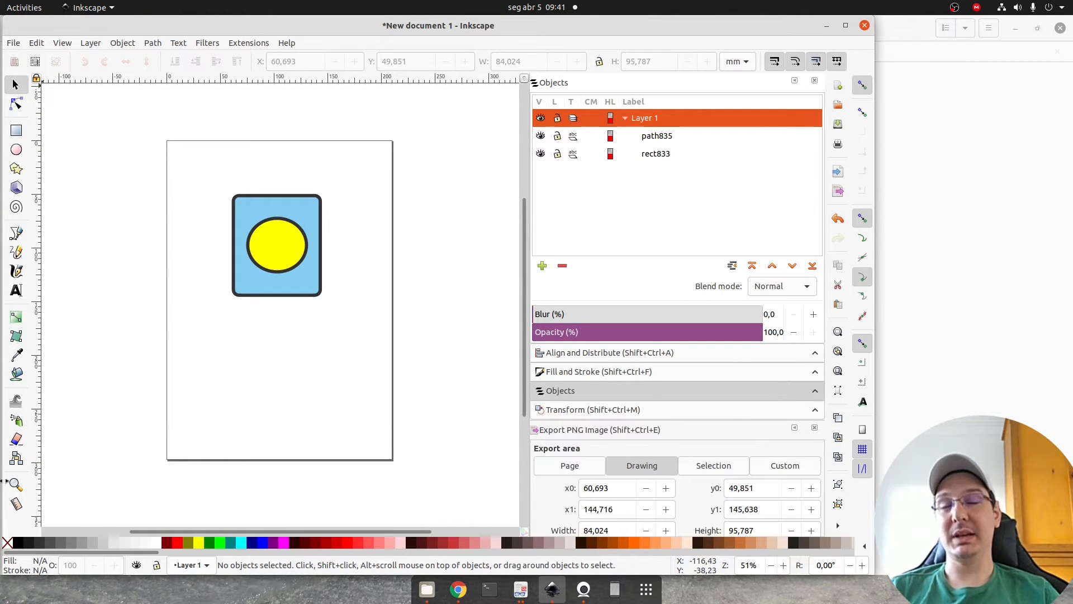
{"action": "left_click", "coordinate": [17, 104]}
{"action": "key", "text": "s"}
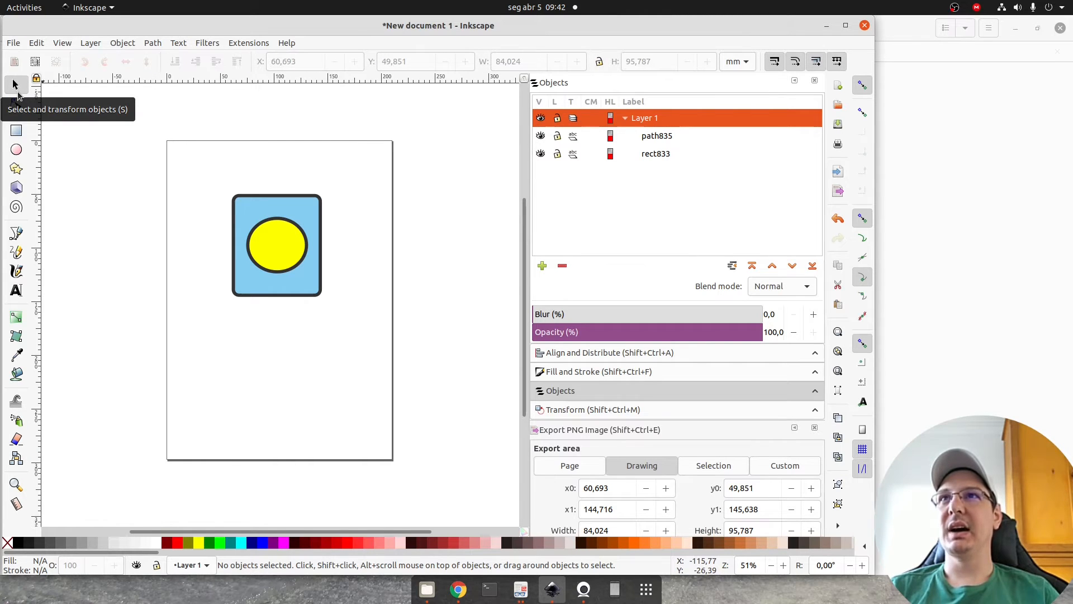
{"action": "left_click", "coordinate": [24, 112]}
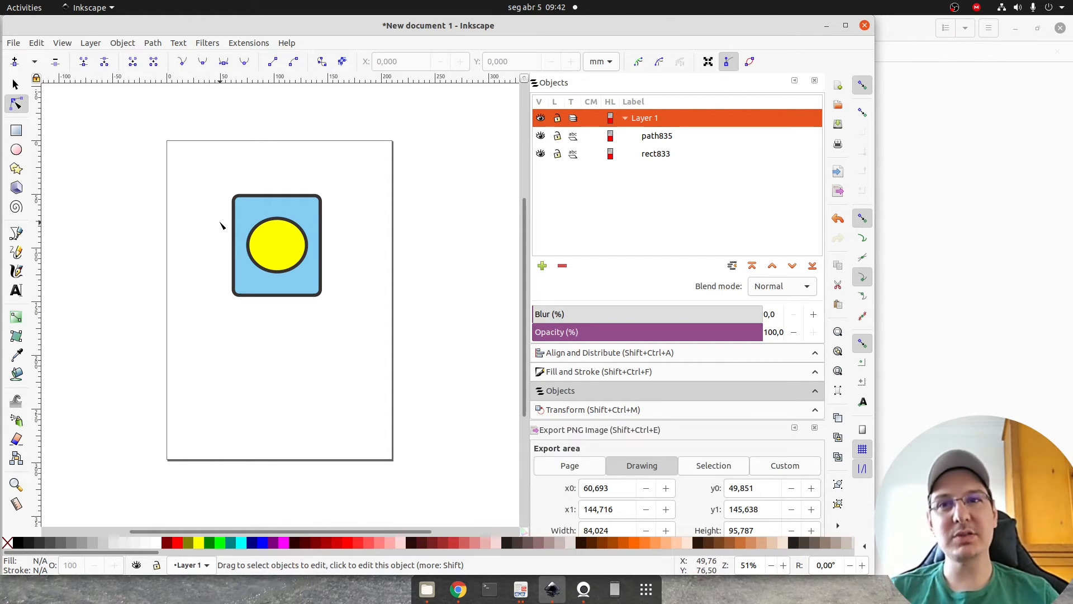
{"action": "key", "text": "s"}
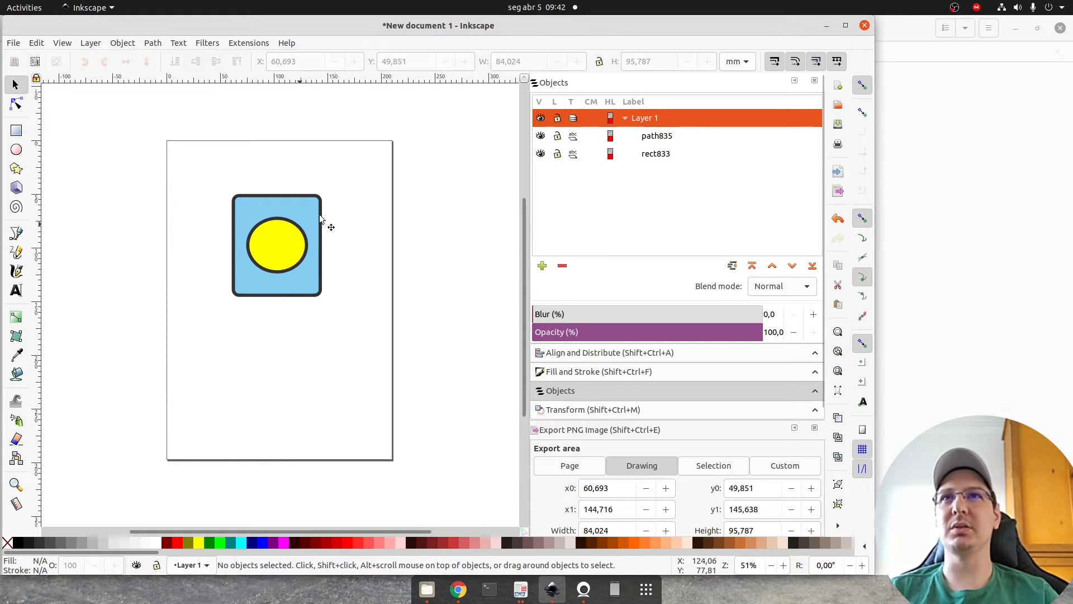
Select the yellow ellipse, examine it inside the blue rectangle at several zoom levels, and clear the selection.
{"action": "left_click", "coordinate": [268, 235]}
{"action": "scroll", "coordinate": [268, 232], "scroll_direction": "up", "scroll_amount": 3}
{"action": "scroll", "coordinate": [268, 235], "scroll_direction": "down", "scroll_amount": 3}
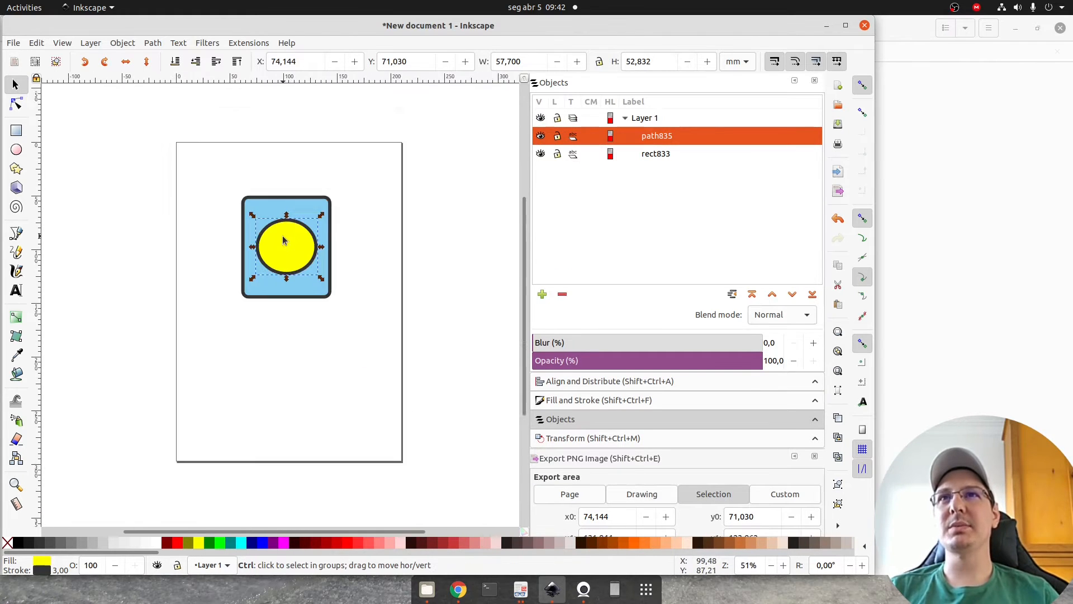
{"action": "scroll", "coordinate": [283, 236], "scroll_direction": "up", "scroll_amount": 8}
{"action": "scroll", "coordinate": [251, 235], "scroll_direction": "down", "scroll_amount": 4}
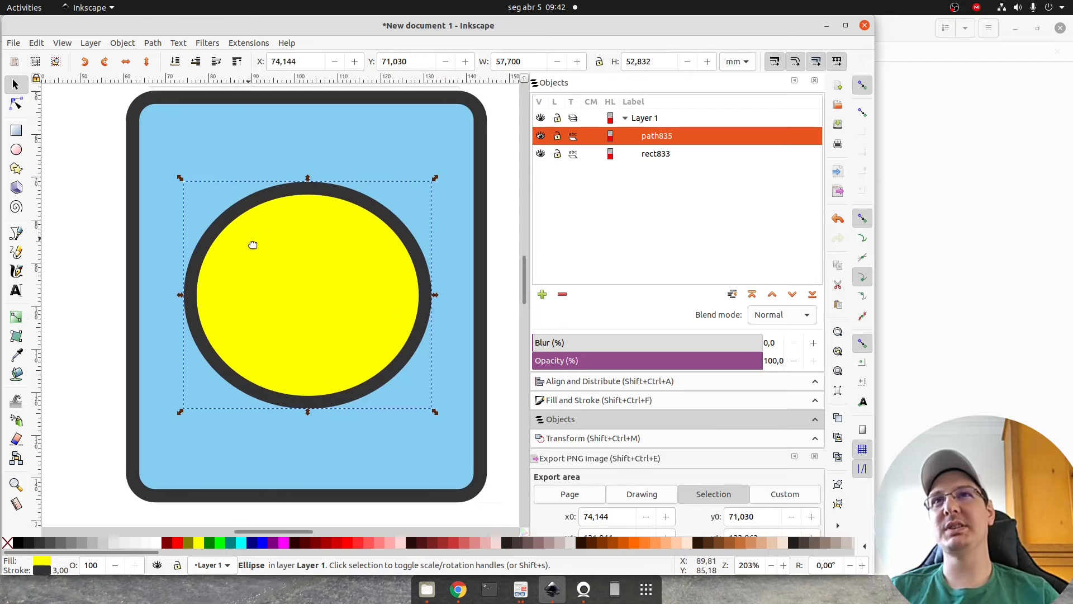
{"action": "scroll", "coordinate": [253, 245], "scroll_direction": "up", "scroll_amount": 12}
{"action": "scroll", "coordinate": [285, 313], "scroll_direction": "down", "scroll_amount": 18}
{"action": "scroll", "coordinate": [287, 293], "scroll_direction": "up", "scroll_amount": 5}
{"action": "scroll", "coordinate": [297, 297], "scroll_direction": "down", "scroll_amount": 1}
{"action": "scroll", "coordinate": [279, 291], "scroll_direction": "up", "scroll_amount": 1}
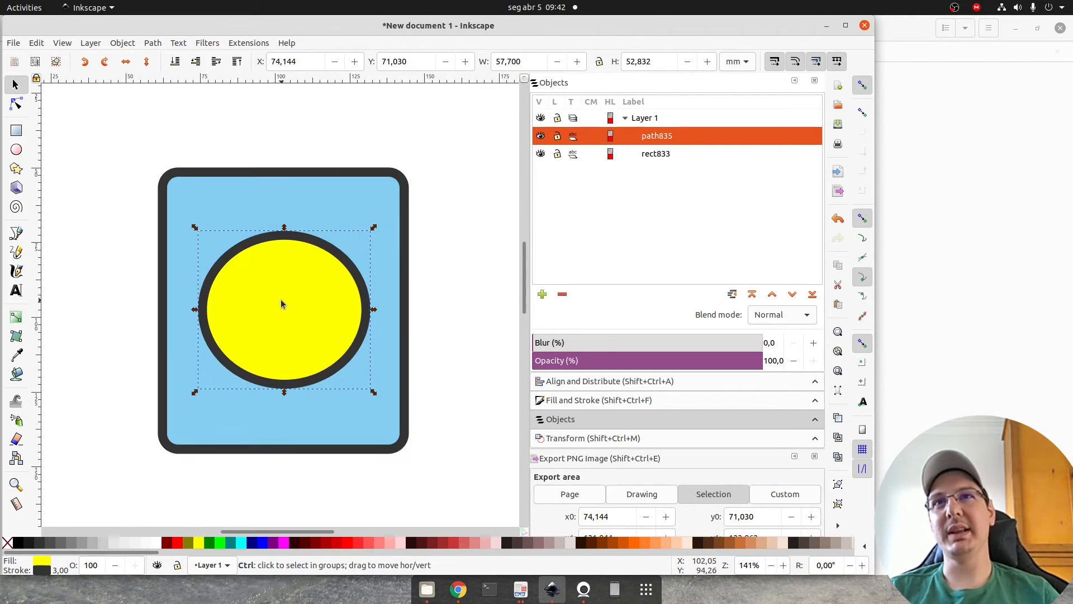
{"action": "scroll", "coordinate": [302, 312], "scroll_direction": "up", "scroll_amount": 1}
{"action": "scroll", "coordinate": [326, 321], "scroll_direction": "left", "scroll_amount": 2}
{"action": "left_click", "coordinate": [472, 313]}
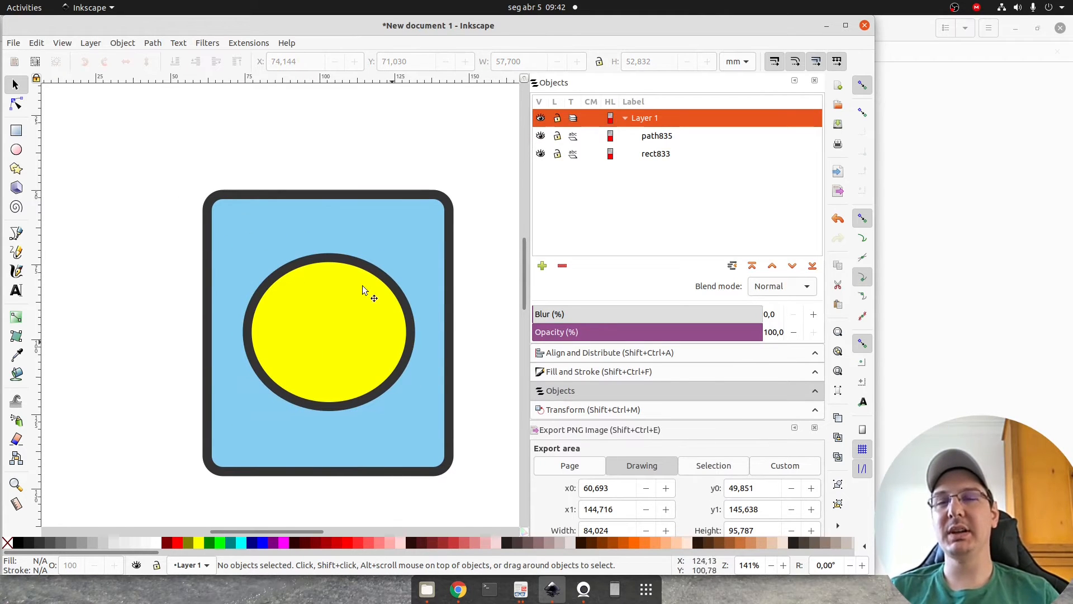
Move the blue rectangle to about X 52, Y 40 mm and scale the yellow ellipse to about 54.5 × 54.1 mm.
{"action": "left_click", "coordinate": [265, 246]}
{"action": "mouse_move", "coordinate": [263, 253]}
{"action": "left_mouse_down"}
{"action": "mouse_move", "coordinate": [208, 182]}
{"action": "mouse_move", "coordinate": [233, 275]}
{"action": "mouse_move", "coordinate": [246, 242]}
{"action": "left_mouse_up"}
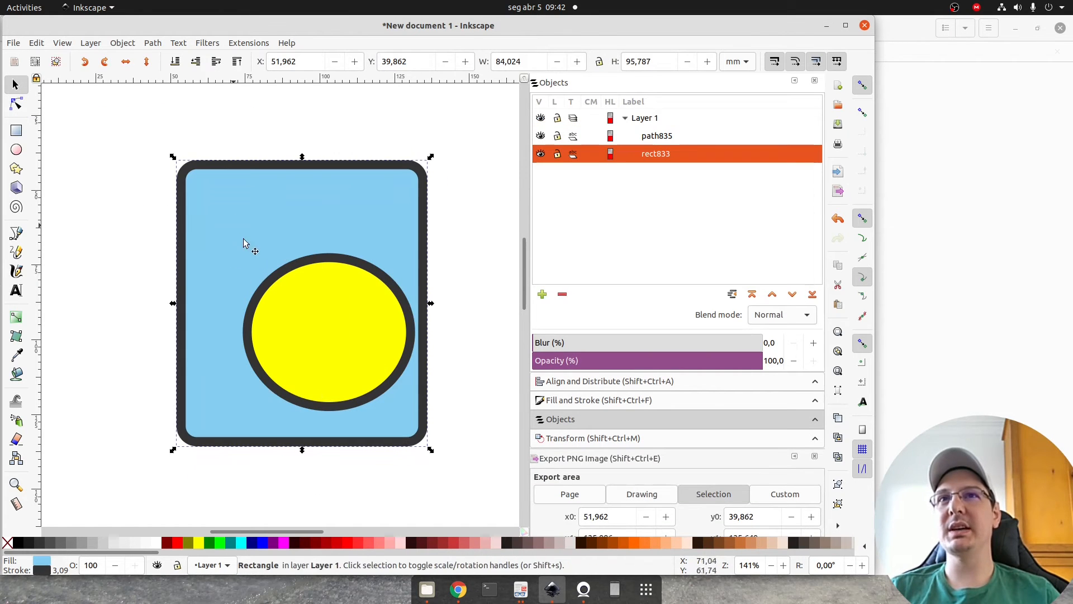
{"action": "left_click", "coordinate": [343, 346]}
{"action": "mouse_move", "coordinate": [419, 414]}
{"action": "left_mouse_down"}
{"action": "mouse_move", "coordinate": [344, 349]}
{"action": "mouse_move", "coordinate": [423, 423]}
{"action": "mouse_move", "coordinate": [310, 317]}
{"action": "mouse_move", "coordinate": [455, 458]}
{"action": "mouse_move", "coordinate": [273, 283]}
{"action": "mouse_move", "coordinate": [328, 335]}
{"action": "mouse_move", "coordinate": [431, 394]}
{"action": "mouse_move", "coordinate": [422, 402]}
{"action": "mouse_move", "coordinate": [304, 307]}
{"action": "mouse_move", "coordinate": [347, 400]}
{"action": "mouse_move", "coordinate": [403, 270]}
{"action": "mouse_move", "coordinate": [336, 428]}
{"action": "mouse_move", "coordinate": [425, 394]}
{"action": "mouse_move", "coordinate": [412, 424]}
{"action": "mouse_move", "coordinate": [400, 423]}
{"action": "left_mouse_up"}
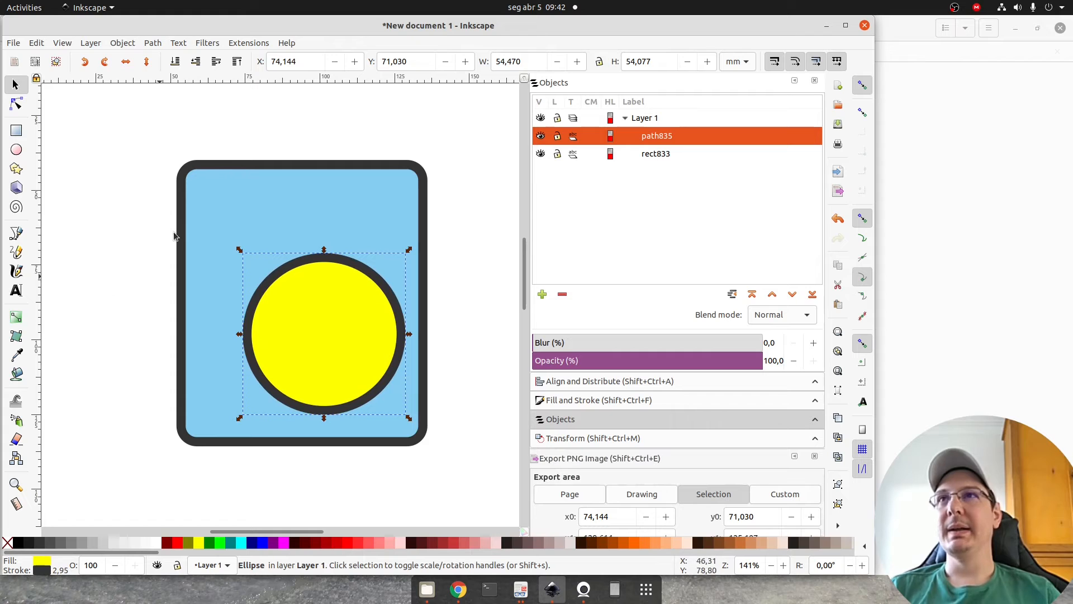
Narrow the yellow ellipse to about 12.6 mm wide by moving its side node with the node tool.
{"action": "left_click", "coordinate": [18, 108]}
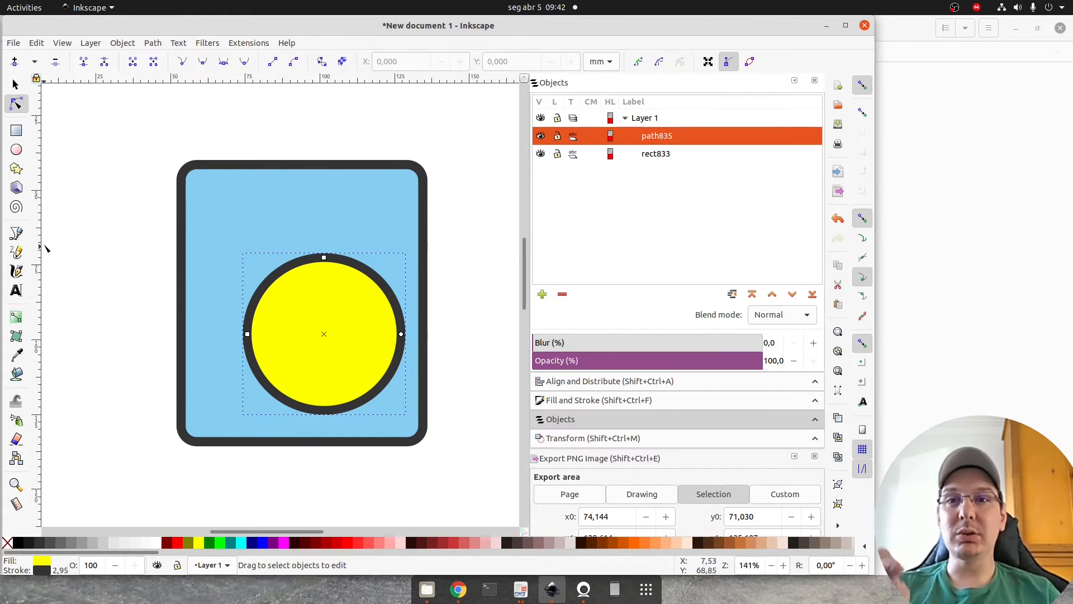
{"action": "left_click", "coordinate": [206, 218]}
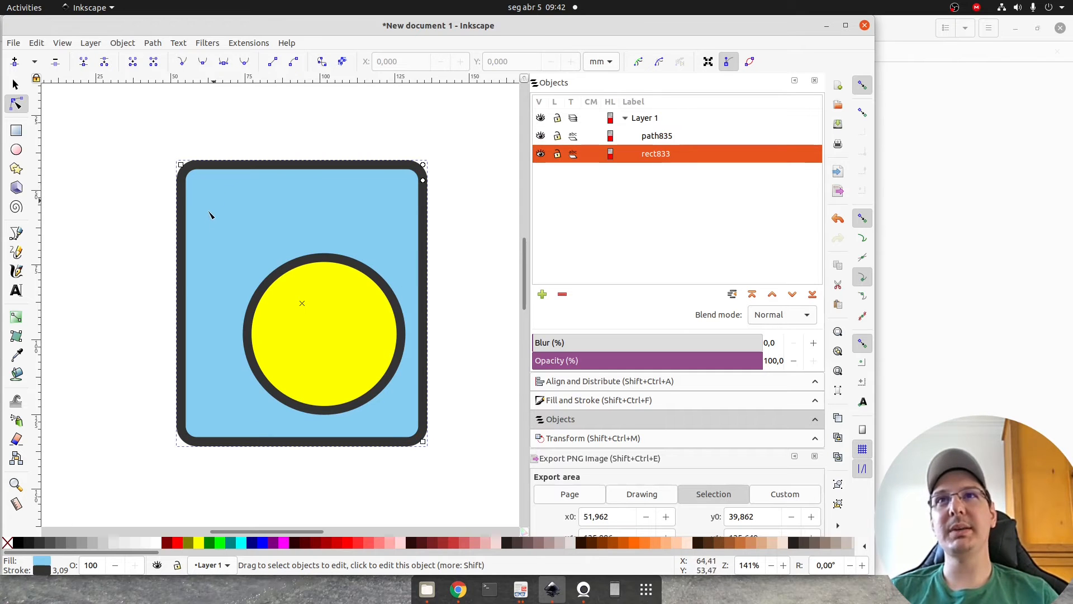
{"action": "left_click", "coordinate": [399, 337]}
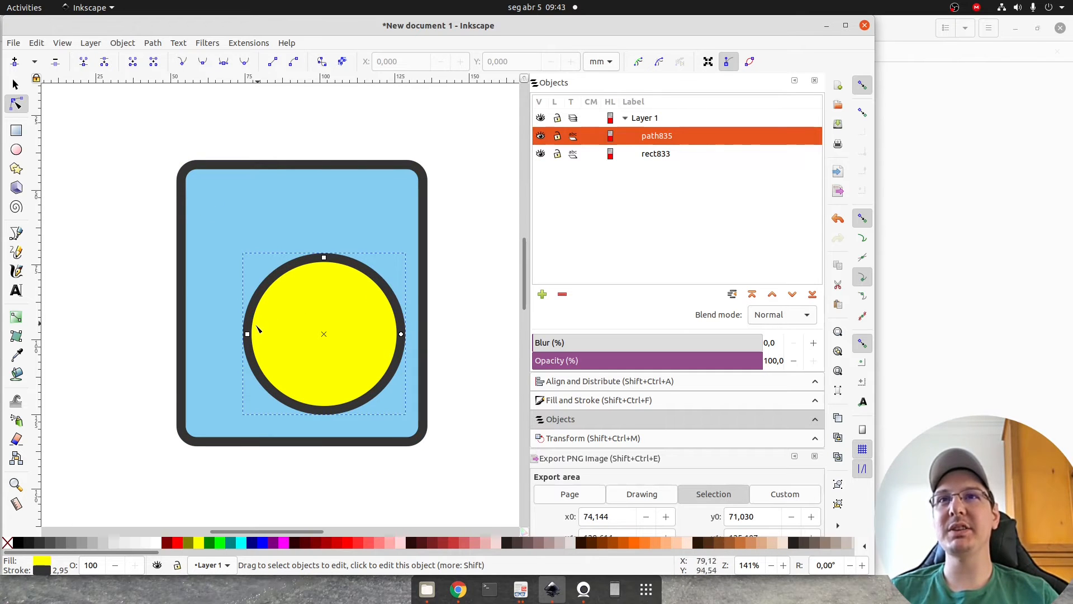
{"action": "left_click_drag", "start_coordinate": [250, 337], "coordinate": [313, 352]}
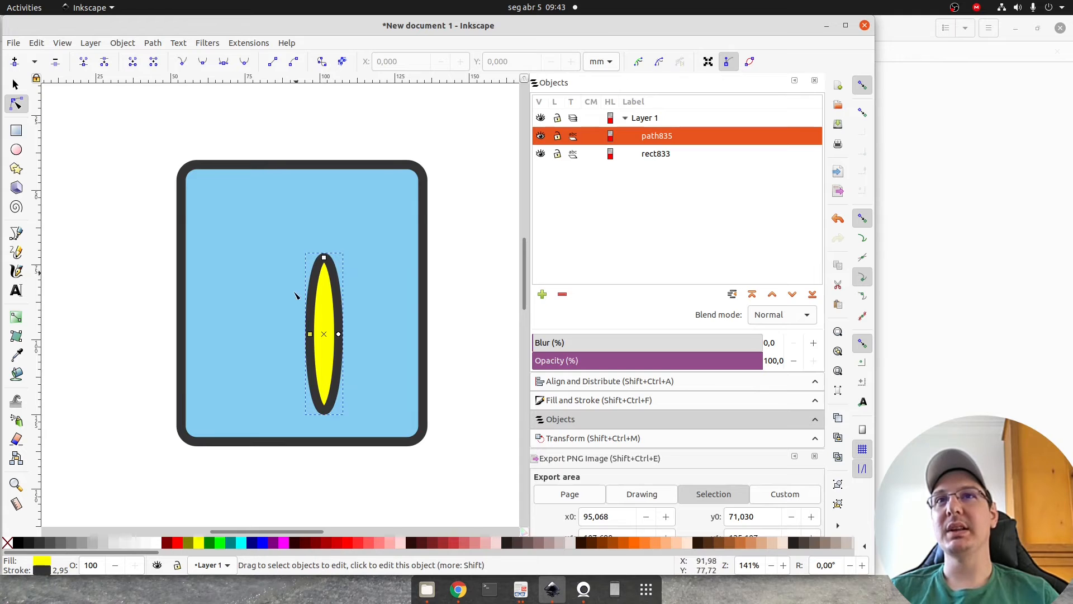
Scale the blue rectangle to about 85.3 × 97.8 mm with the selection tool.
{"action": "left_click", "coordinate": [17, 85]}
{"action": "left_click", "coordinate": [364, 218]}
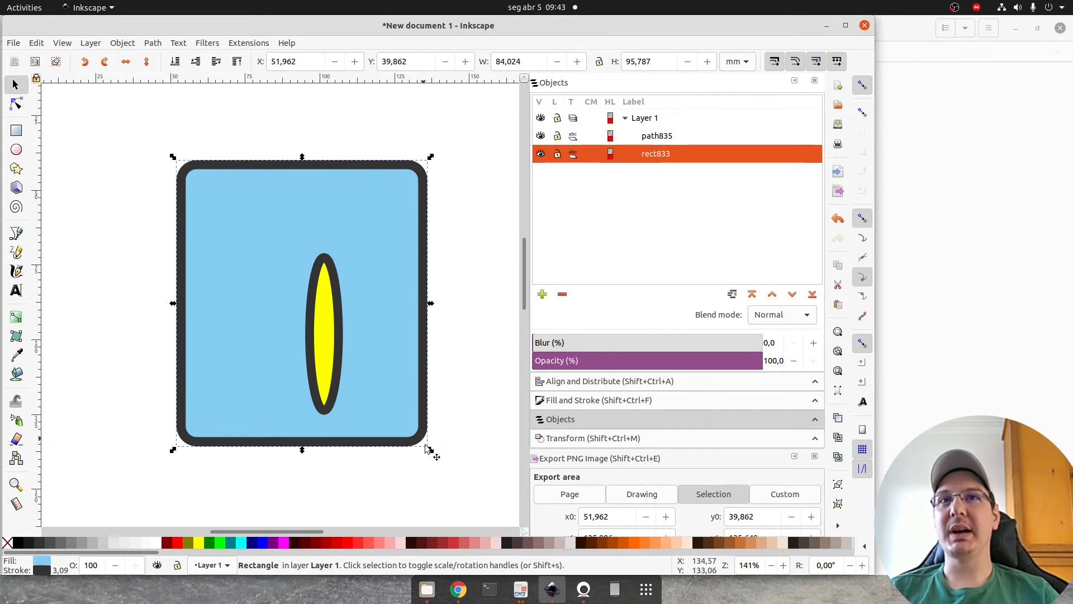
{"action": "mouse_move", "coordinate": [435, 454]}
{"action": "left_mouse_down"}
{"action": "mouse_move", "coordinate": [193, 194]}
{"action": "mouse_move", "coordinate": [438, 470]}
{"action": "mouse_move", "coordinate": [431, 453]}
{"action": "left_mouse_up"}
{"action": "left_click", "coordinate": [194, 195]}
{"action": "left_click", "coordinate": [195, 194]}
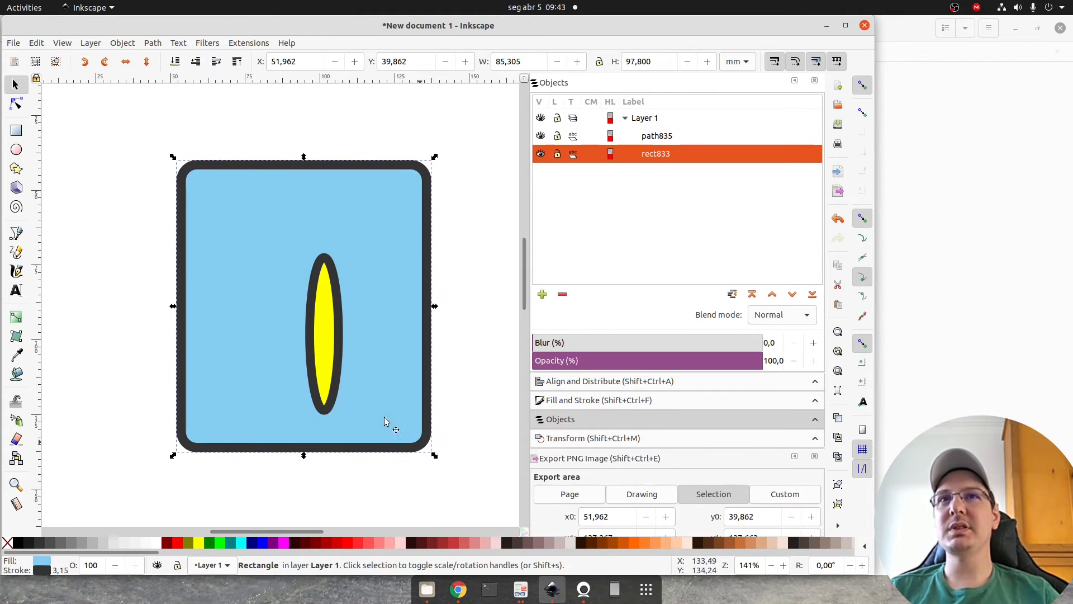
Stretch the blue rectangle by its lower-right corner node to about 100.4 × 97.5 mm with the node tool.
{"action": "left_click", "coordinate": [16, 103]}
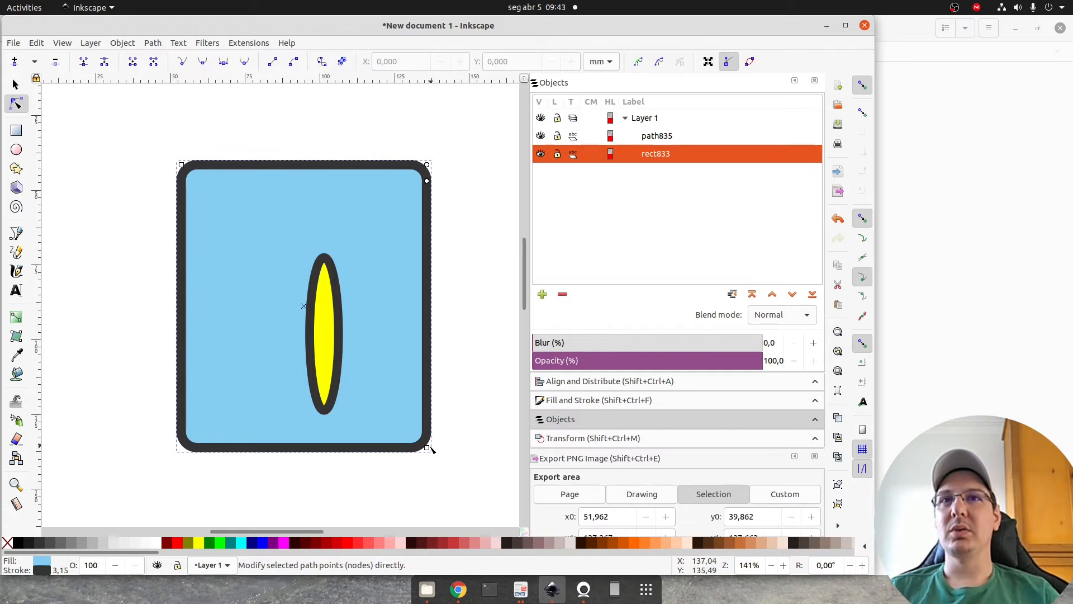
{"action": "left_click_drag", "start_coordinate": [428, 449], "coordinate": [481, 461]}
{"action": "left_click", "coordinate": [274, 273]}
{"action": "left_click_drag", "start_coordinate": [274, 274], "coordinate": [472, 446]}
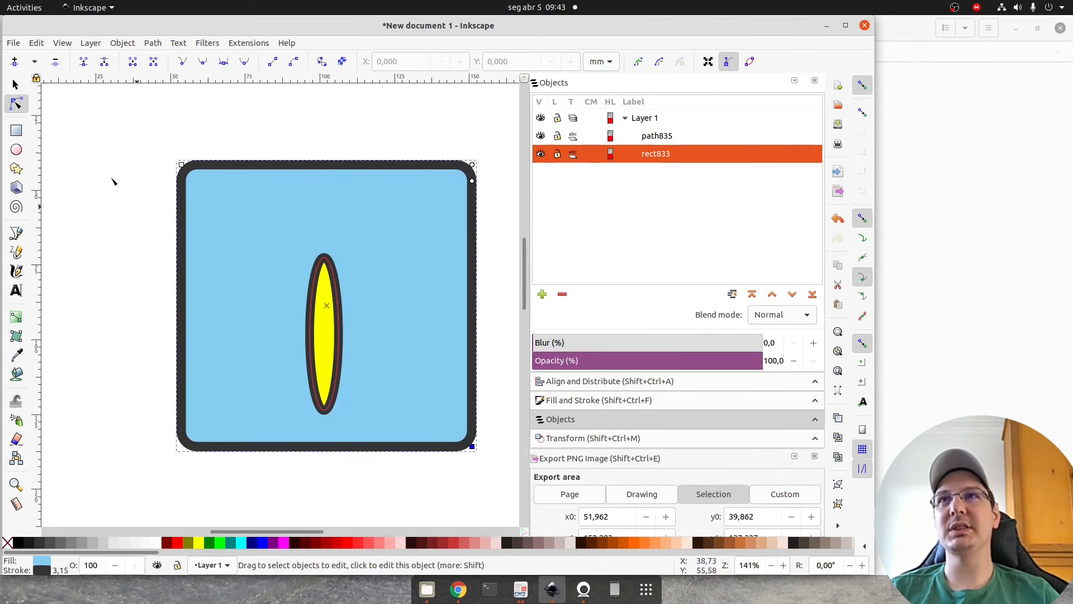
Widen the yellow ellipse with the node tool and open its arc into a Pac-Man-shaped slice about 45.8 × 54.1 mm.
{"action": "left_click", "coordinate": [16, 84]}
{"action": "left_click", "coordinate": [317, 331]}
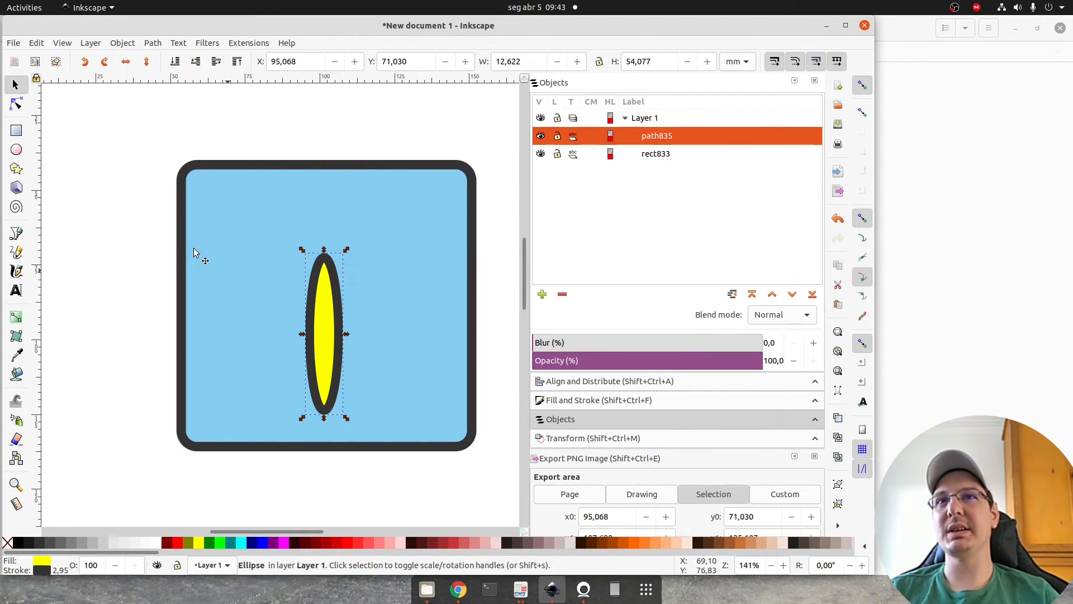
{"action": "left_click", "coordinate": [16, 104]}
{"action": "left_click_drag", "start_coordinate": [307, 334], "coordinate": [260, 330]}
{"action": "left_click_drag", "start_coordinate": [391, 335], "coordinate": [385, 365]}
{"action": "left_click", "coordinate": [17, 84]}
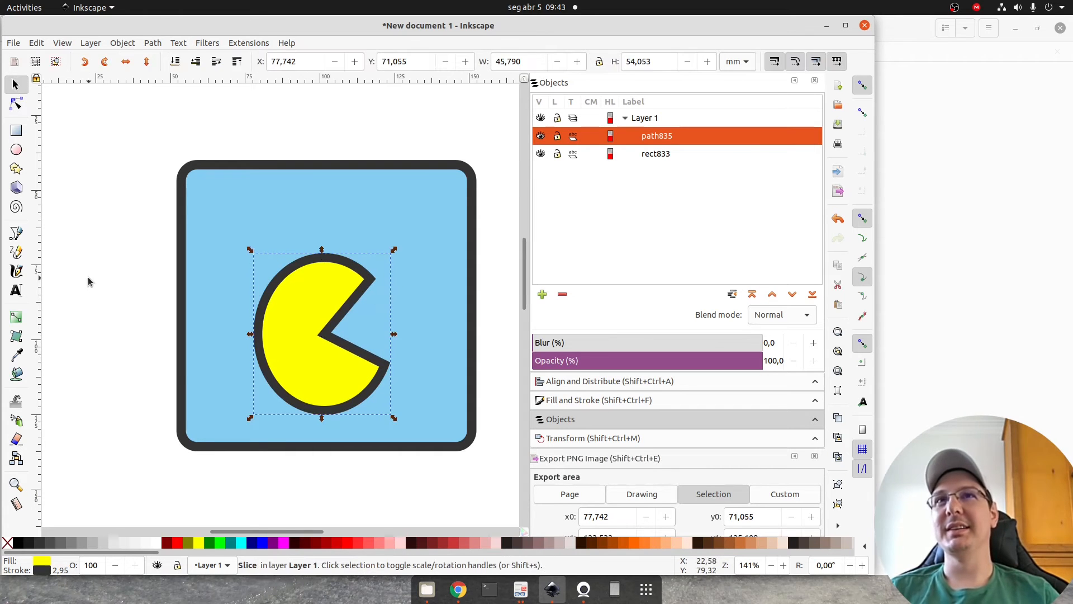
{"action": "key", "text": "Escape"}
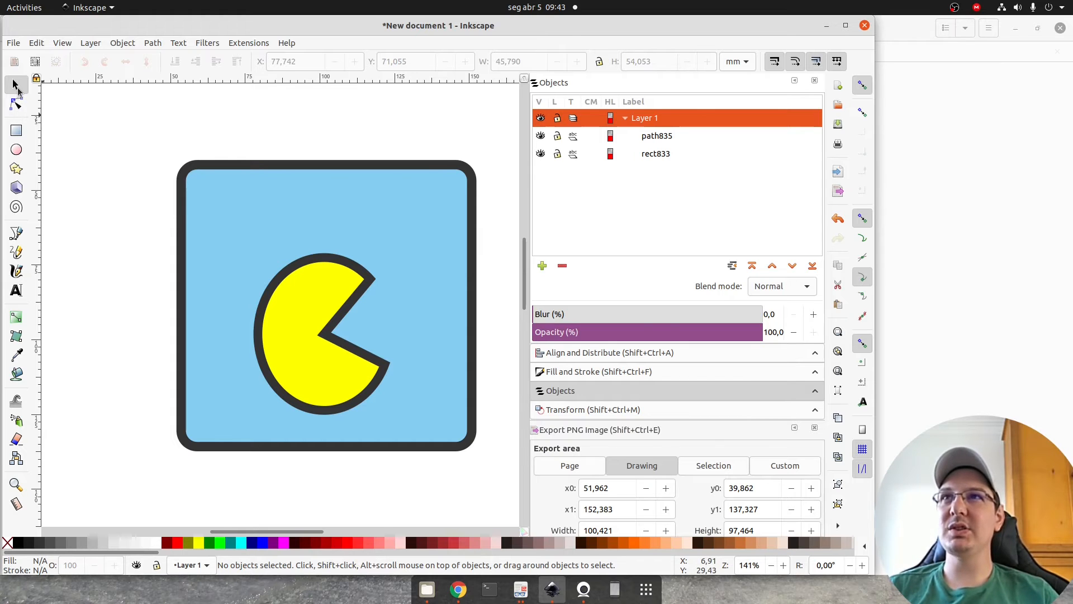
Move the yellow slice up to about X 82.2, Y 60.4 mm inside the blue rectangle and deselect it.
{"action": "key", "text": "Tab"}
{"action": "key", "text": "Escape"}
{"action": "left_click_drag", "start_coordinate": [293, 351], "coordinate": [306, 319]}
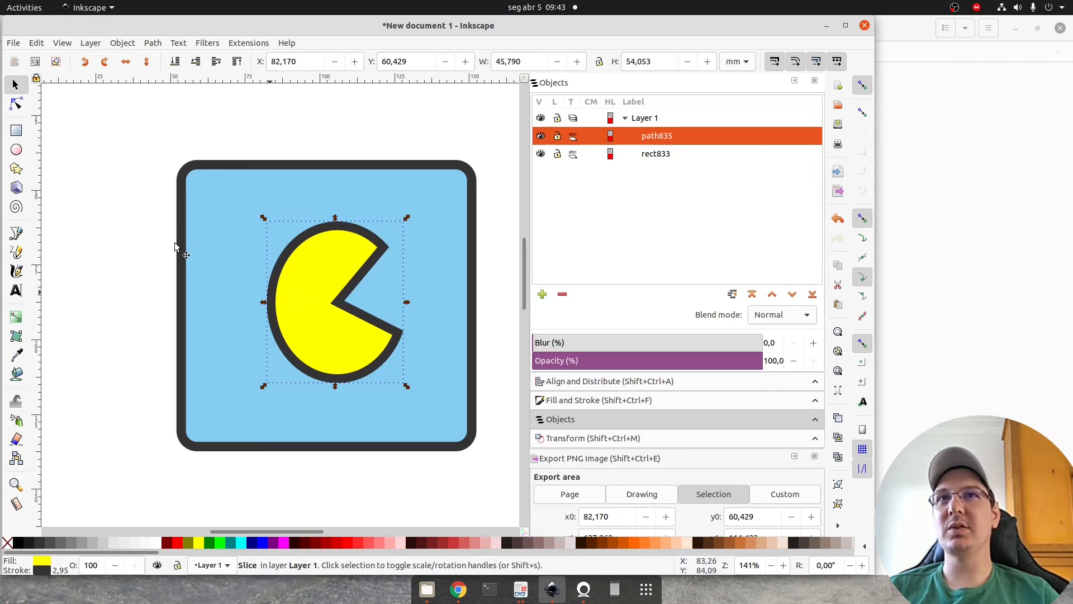
{"action": "key", "text": "Escape"}
{"action": "left_click", "coordinate": [16, 104]}
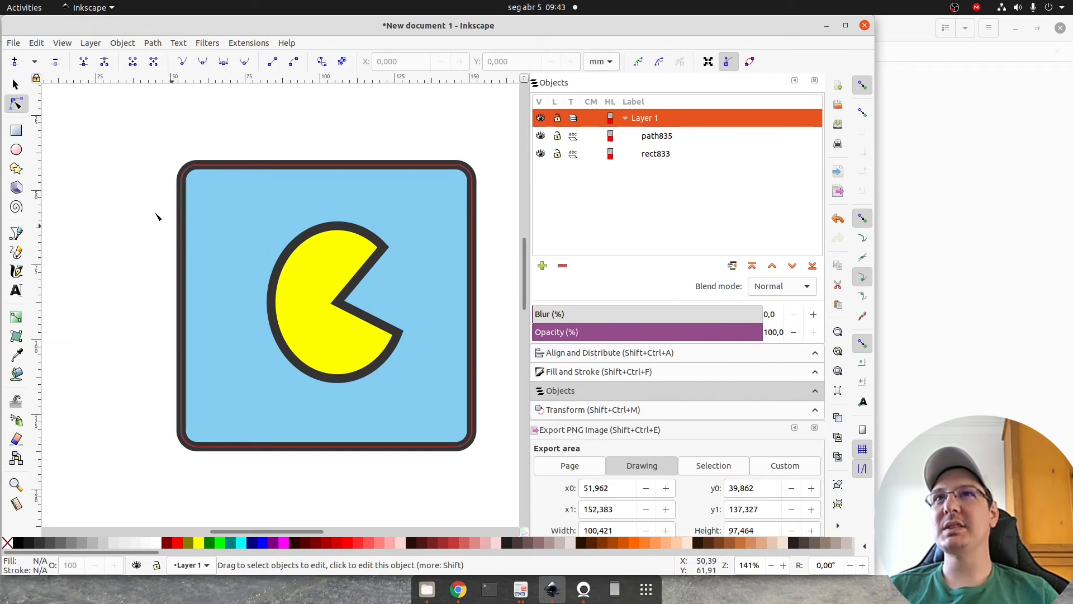
{"action": "left_click", "coordinate": [217, 223]}
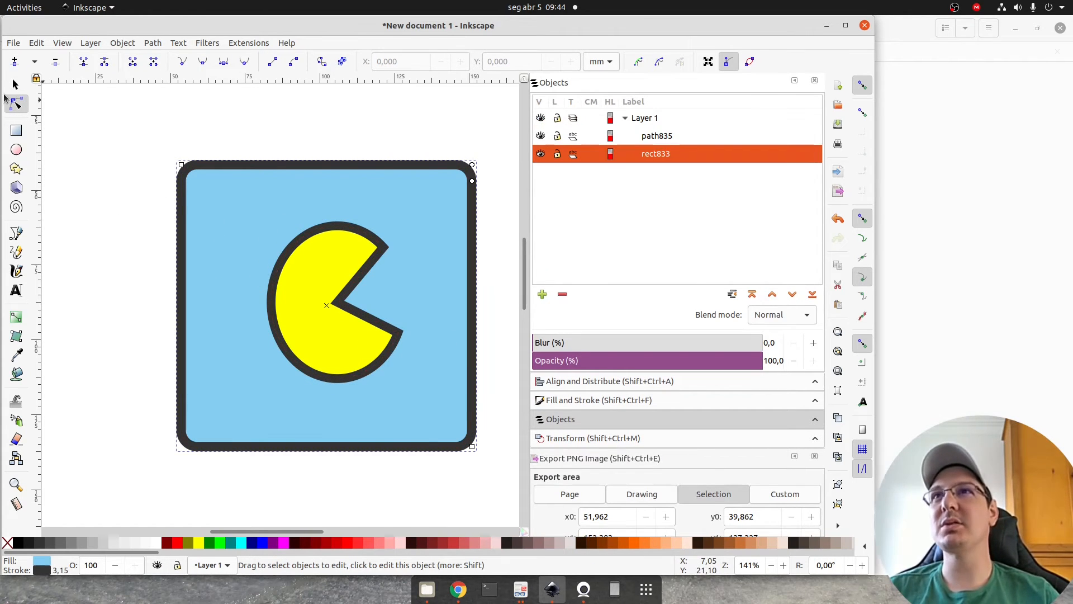
{"action": "left_click", "coordinate": [16, 84]}
{"action": "left_click", "coordinate": [124, 202]}
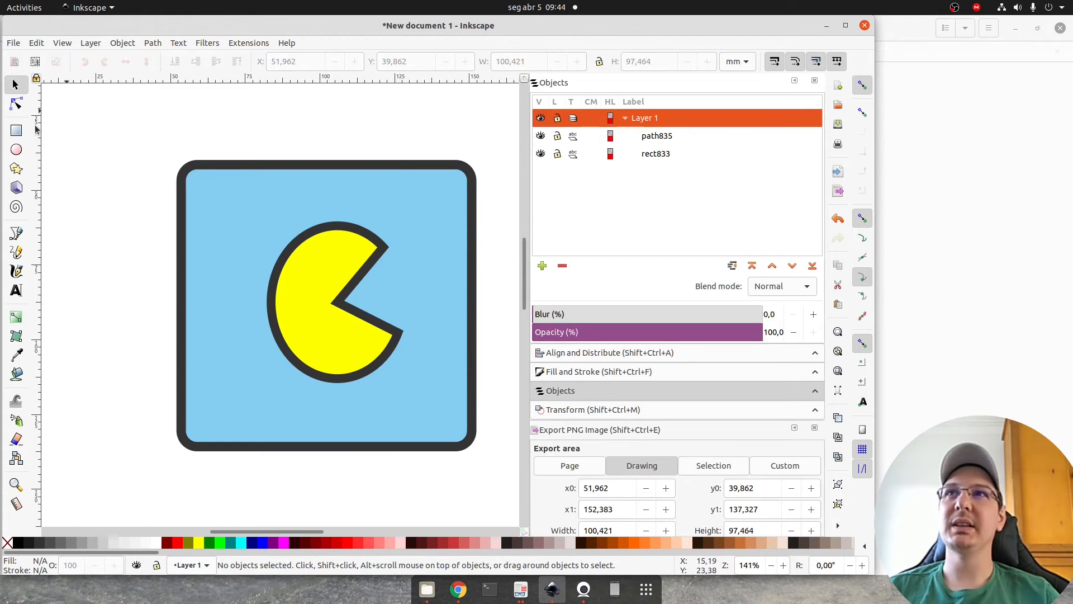
Switch to the document viewer to review the slides on selection tools and focus views up to slide 13, and return to Inkscape.
{"action": "left_click", "coordinate": [521, 589]}
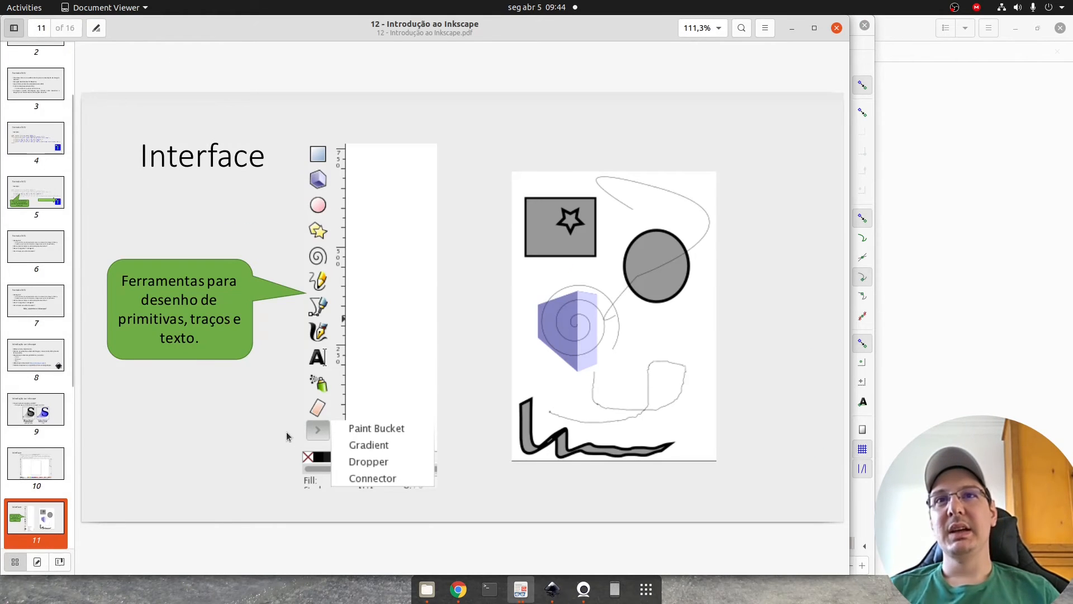
{"action": "scroll", "coordinate": [286, 436], "scroll_direction": "down", "scroll_amount": 1}
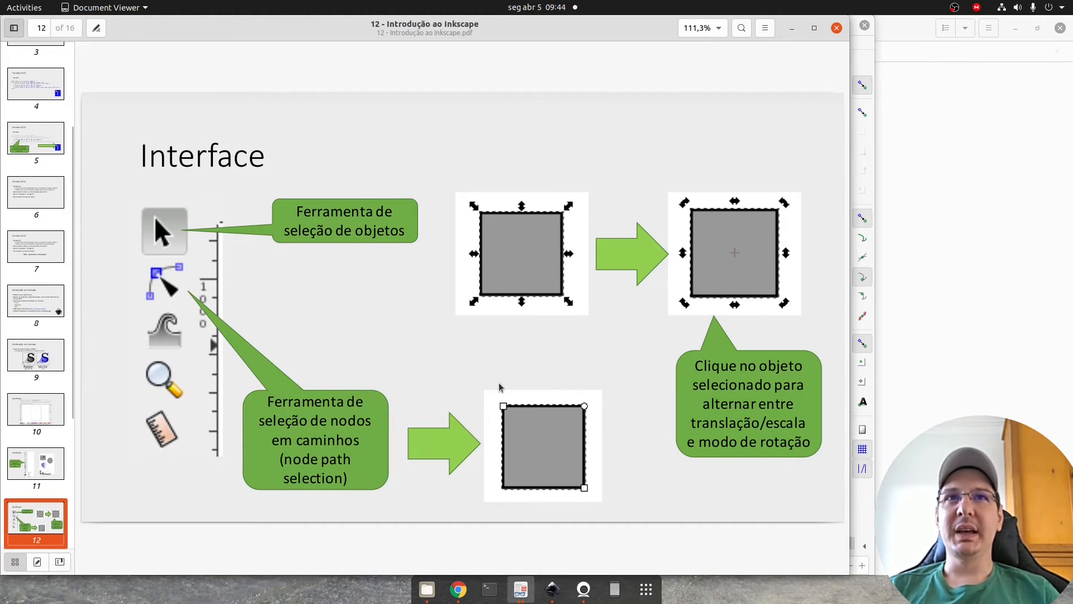
{"action": "scroll", "coordinate": [244, 449], "scroll_direction": "down", "scroll_amount": 1}
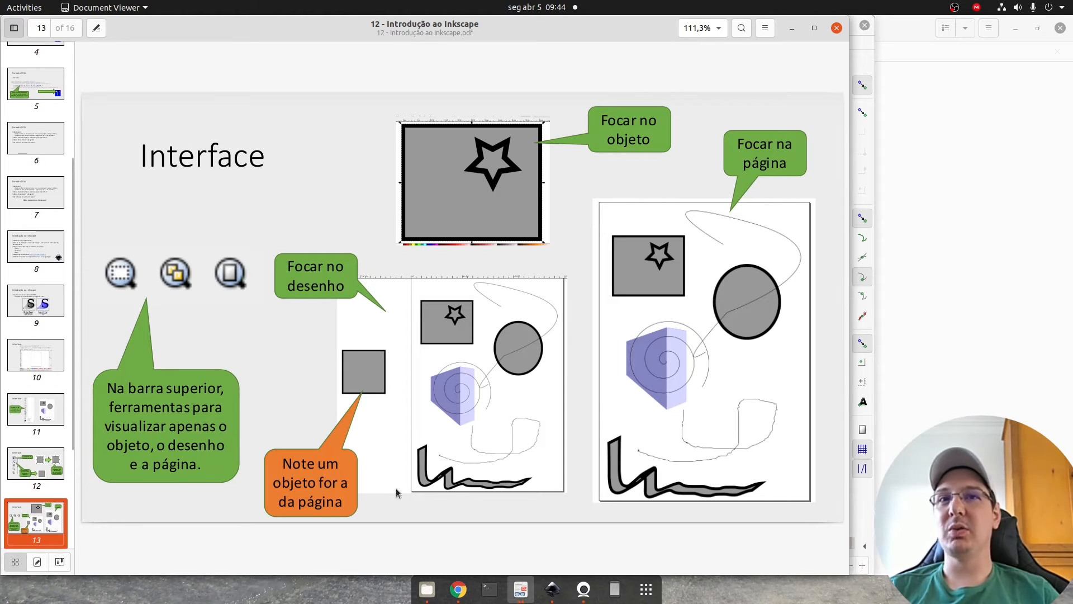
{"action": "left_click", "coordinate": [552, 589]}
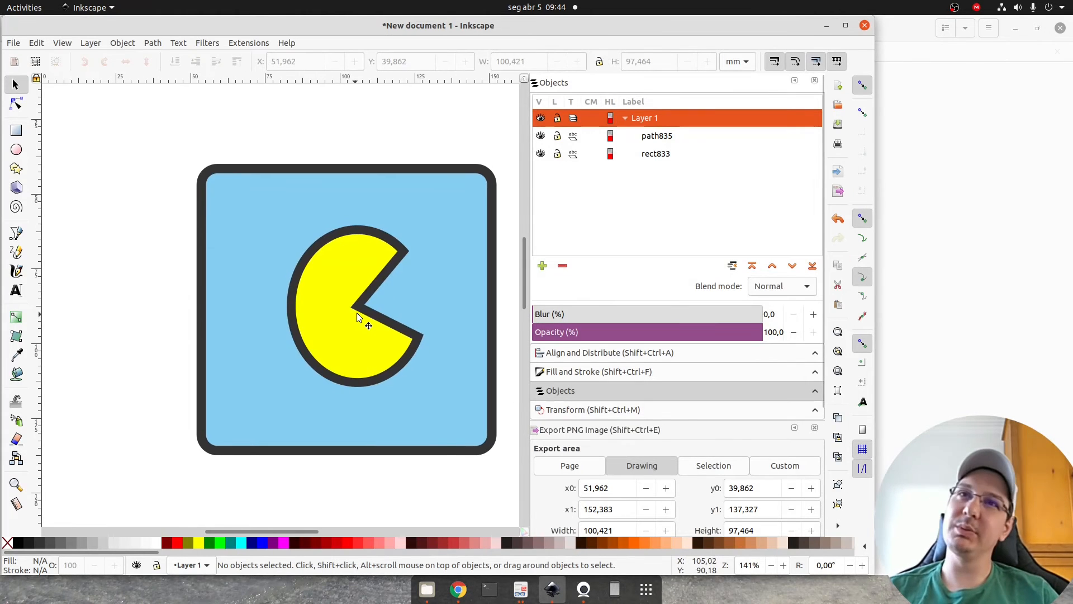
Draw a yellow rectangle about 345 × 398 mm far outside the page, at about X -2948, Y -14 mm.
{"action": "scroll", "coordinate": [357, 313], "scroll_direction": "down", "scroll_amount": 4}
{"action": "scroll", "coordinate": [357, 313], "scroll_direction": "up", "scroll_amount": 2}
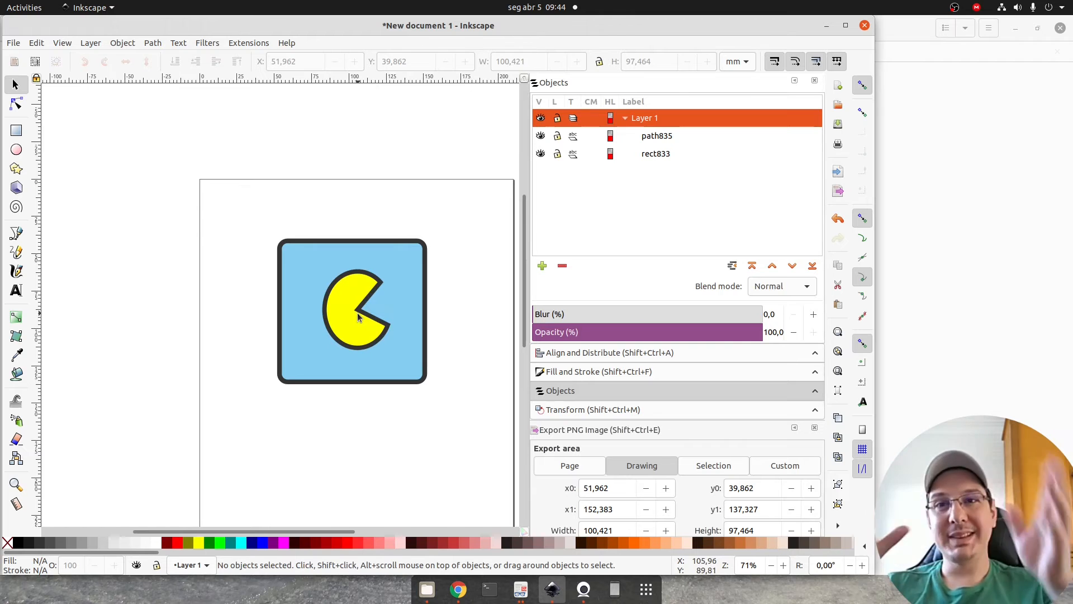
{"action": "scroll", "coordinate": [357, 313], "scroll_direction": "down", "scroll_amount": 6}
{"action": "scroll", "coordinate": [323, 293], "scroll_direction": "down", "scroll_amount": 2}
{"action": "scroll", "coordinate": [323, 282], "scroll_direction": "left", "scroll_amount": 8}
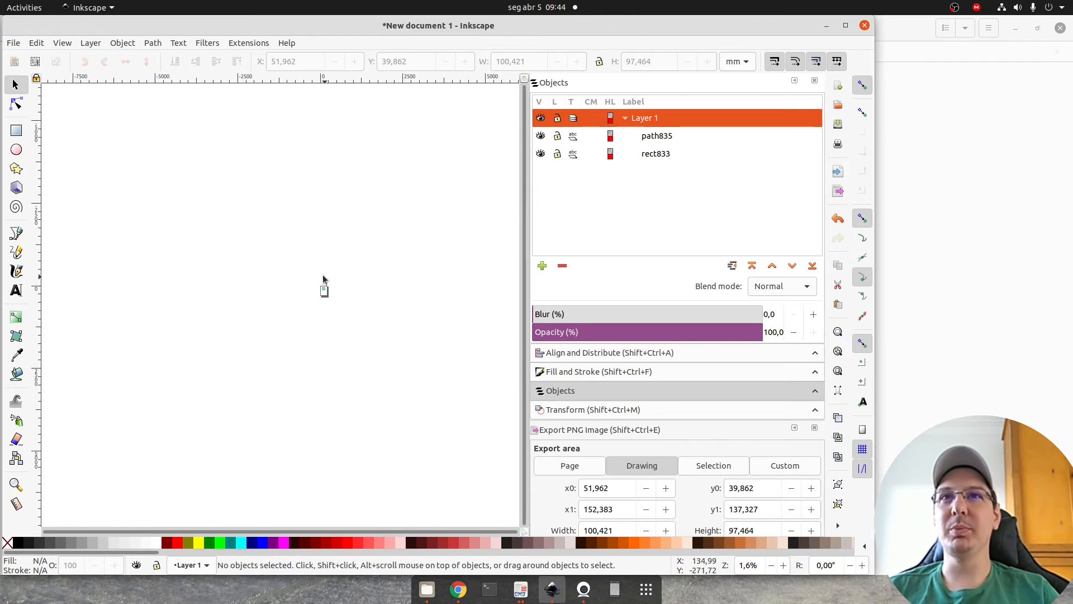
{"action": "scroll", "coordinate": [172, 306], "scroll_direction": "right", "scroll_amount": 8}
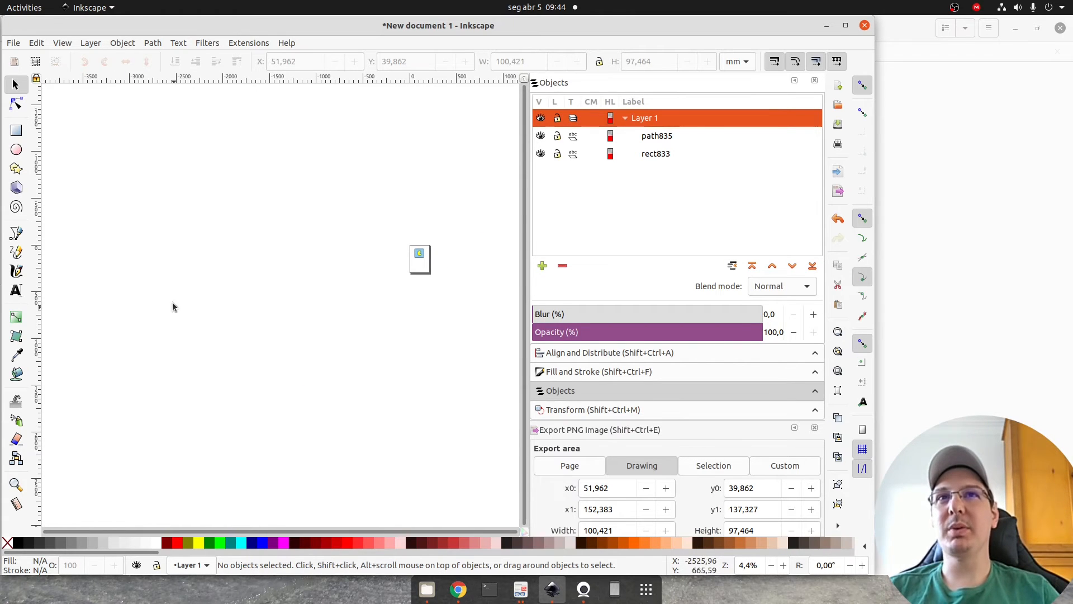
{"action": "left_click", "coordinate": [16, 130]}
{"action": "left_click_drag", "start_coordinate": [135, 244], "coordinate": [167, 280]}
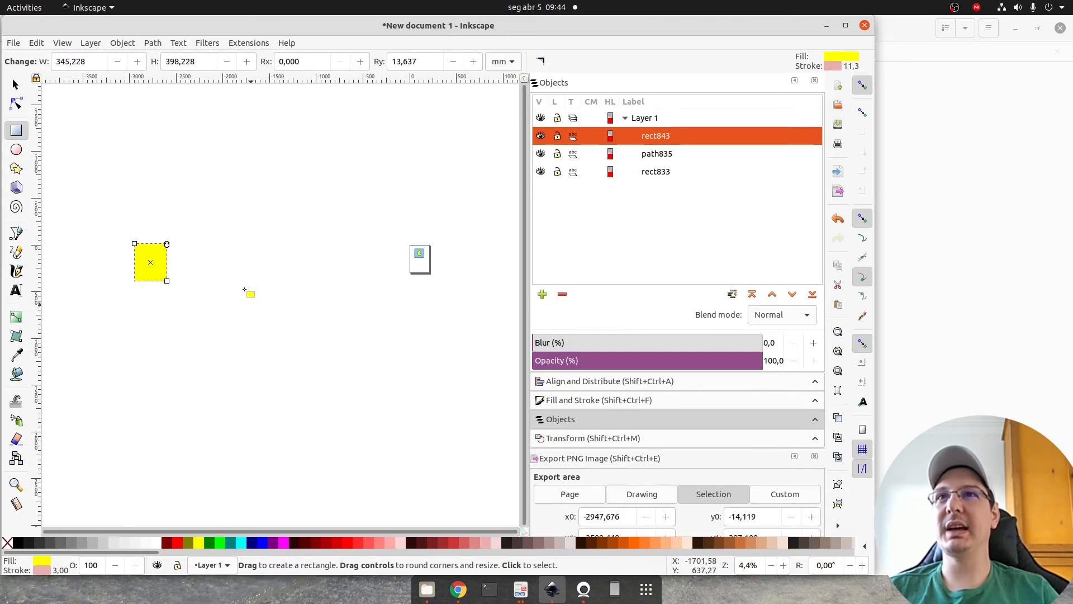
{"action": "key", "text": "s"}
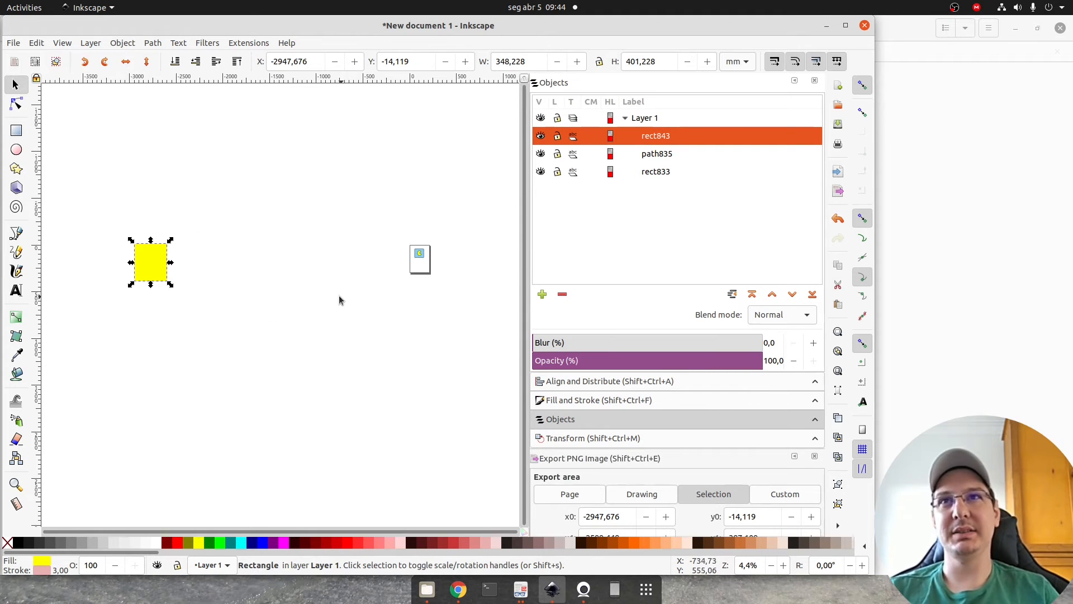
Delete the yellow rectangle far outside the page.
{"action": "key", "text": "Delete"}
{"action": "scroll", "coordinate": [418, 294], "scroll_direction": "up", "scroll_amount": 2, "text": "ctrl"}
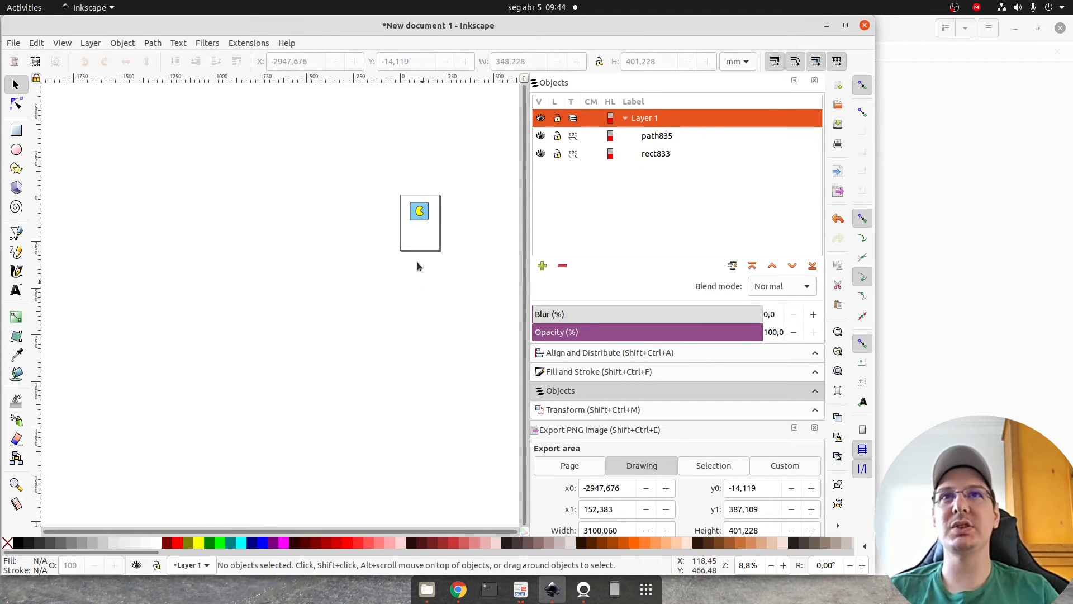
{"action": "scroll", "coordinate": [329, 316], "scroll_direction": "up", "scroll_amount": 4}
{"action": "scroll", "coordinate": [329, 316], "scroll_direction": "right", "scroll_amount": 4}
{"action": "scroll", "coordinate": [391, 371], "scroll_direction": "down", "scroll_amount": 2}
{"action": "scroll", "coordinate": [347, 330], "scroll_direction": "right", "scroll_amount": 2}
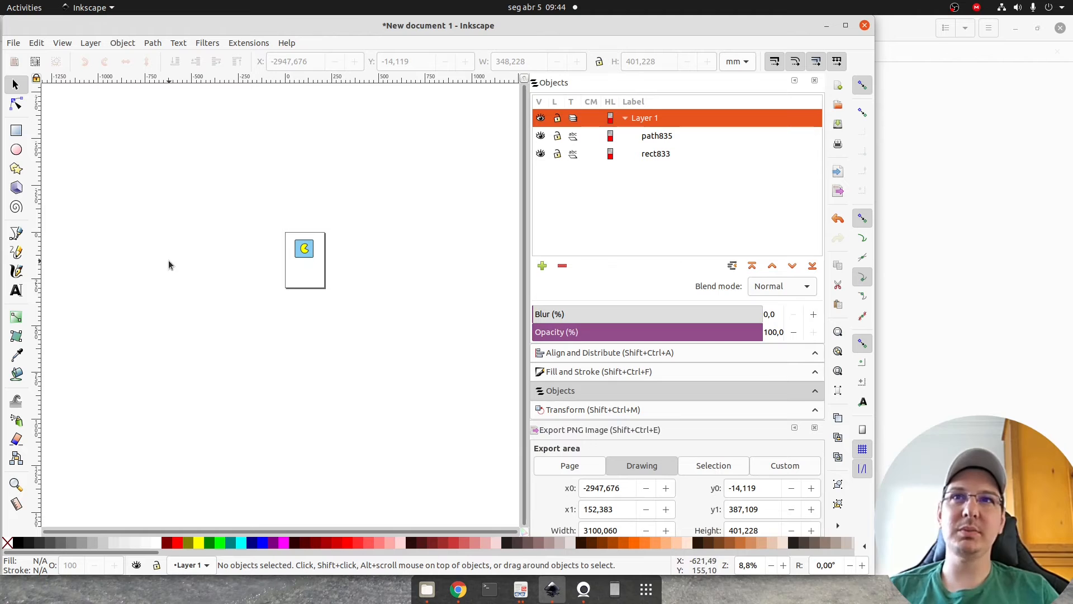
{"action": "scroll", "coordinate": [330, 299], "scroll_direction": "up", "scroll_amount": 4, "text": "ctrl"}
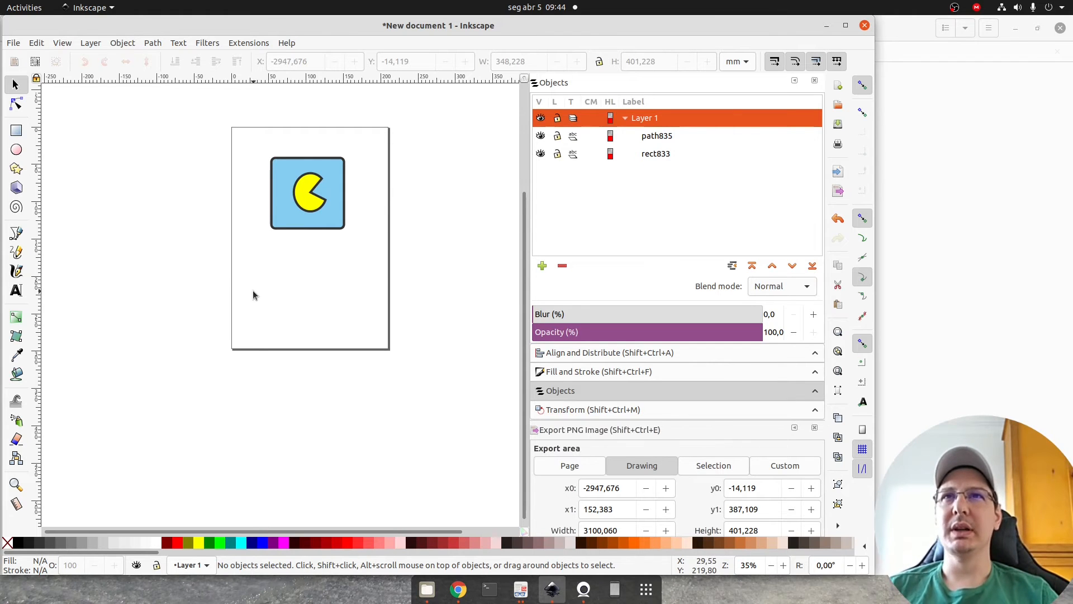
{"action": "scroll", "coordinate": [337, 249], "scroll_direction": "up", "scroll_amount": 1, "text": "ctrl"}
{"action": "scroll", "coordinate": [337, 250], "scroll_direction": "down", "scroll_amount": 1, "text": "ctrl"}
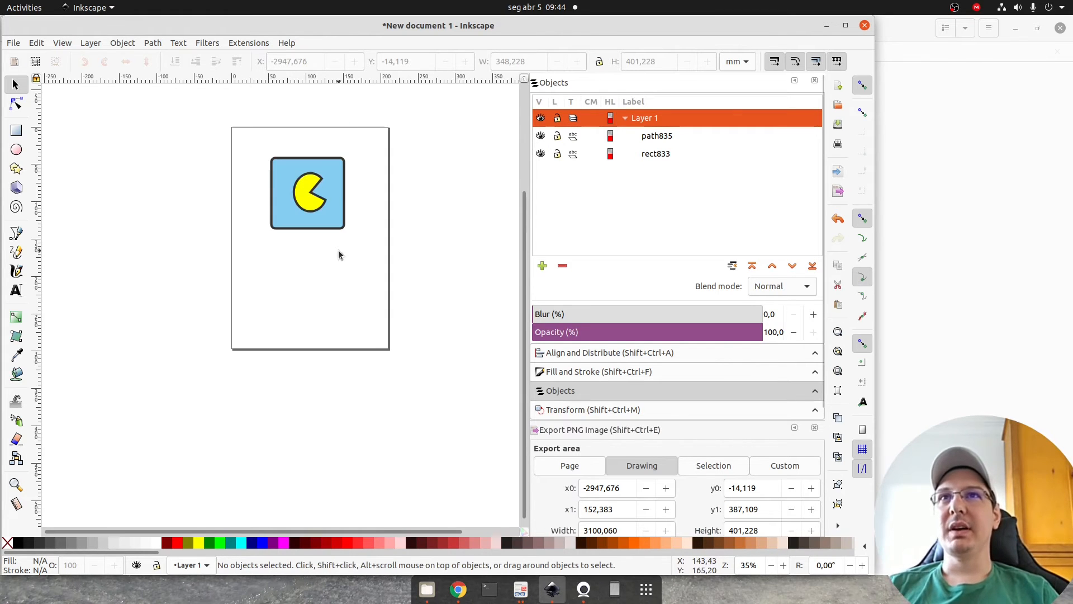
{"action": "scroll", "coordinate": [286, 290], "scroll_direction": "down", "scroll_amount": 2, "text": "ctrl"}
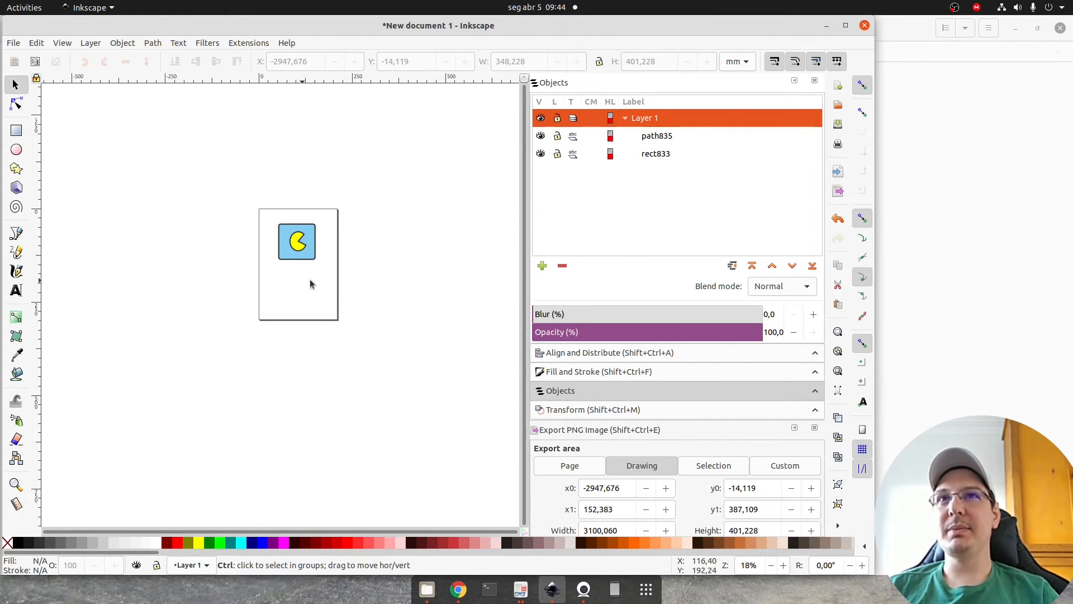
Use the Zoom tool to try fitting the selection in view, and fit the whole drawing in the window.
{"action": "scroll", "coordinate": [267, 316], "scroll_direction": "down", "scroll_amount": 2, "text": "ctrl"}
{"action": "scroll", "coordinate": [436, 363], "scroll_direction": "up", "scroll_amount": 8}
{"action": "left_click_drag", "start_coordinate": [431, 371], "coordinate": [280, 269]}
{"action": "scroll", "coordinate": [333, 364], "scroll_direction": "left", "scroll_amount": 10}
{"action": "scroll", "coordinate": [294, 299], "scroll_direction": "up", "scroll_amount": 5}
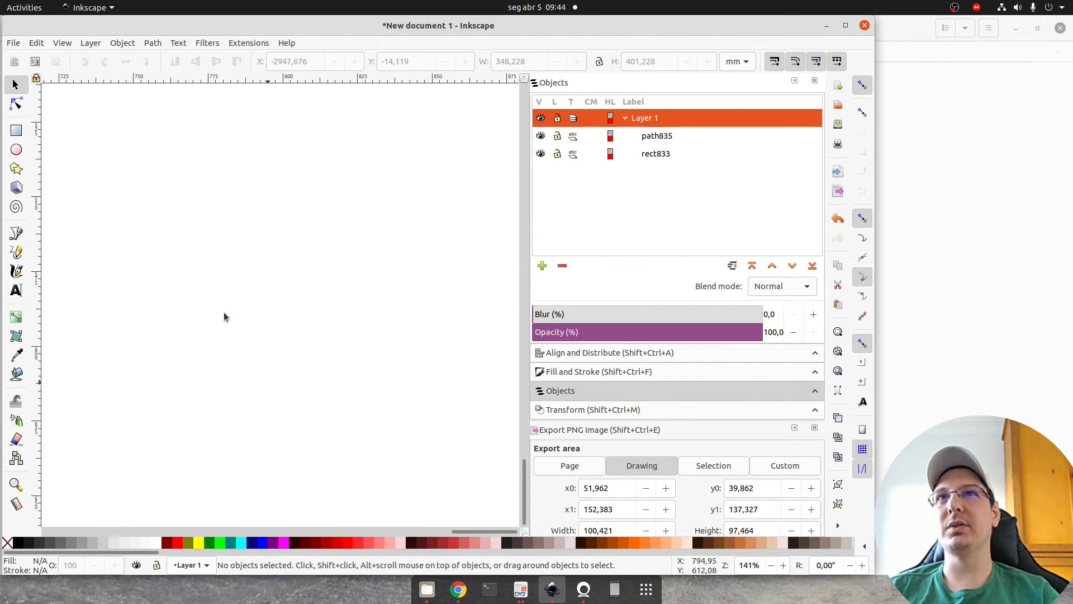
{"action": "scroll", "coordinate": [208, 333], "scroll_direction": "left", "scroll_amount": 2}
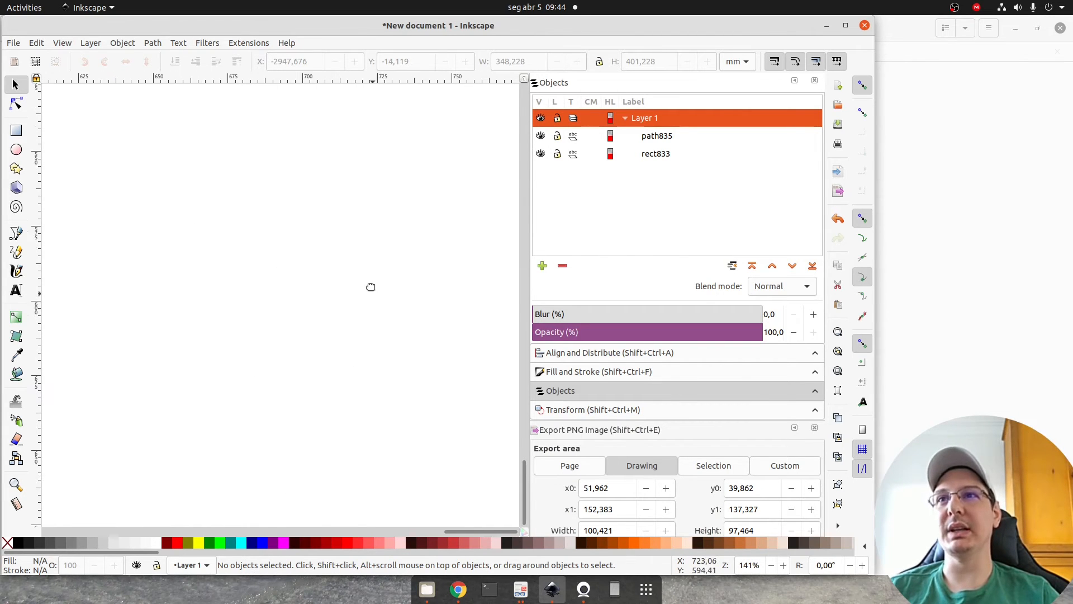
{"action": "left_click", "coordinate": [16, 484]}
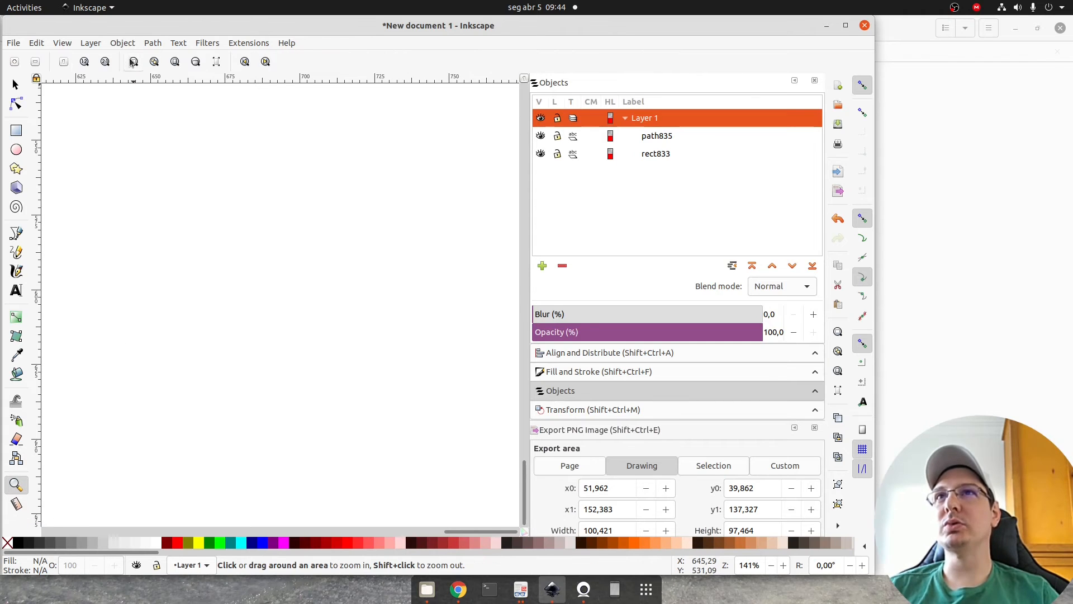
{"action": "left_click", "coordinate": [138, 65]}
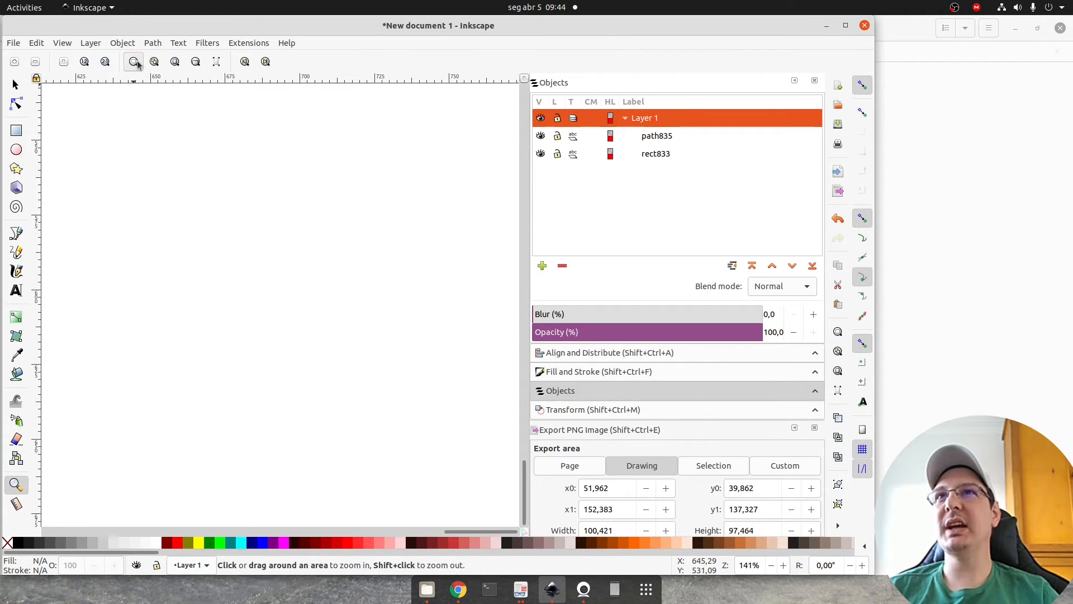
{"action": "left_click", "coordinate": [155, 63]}
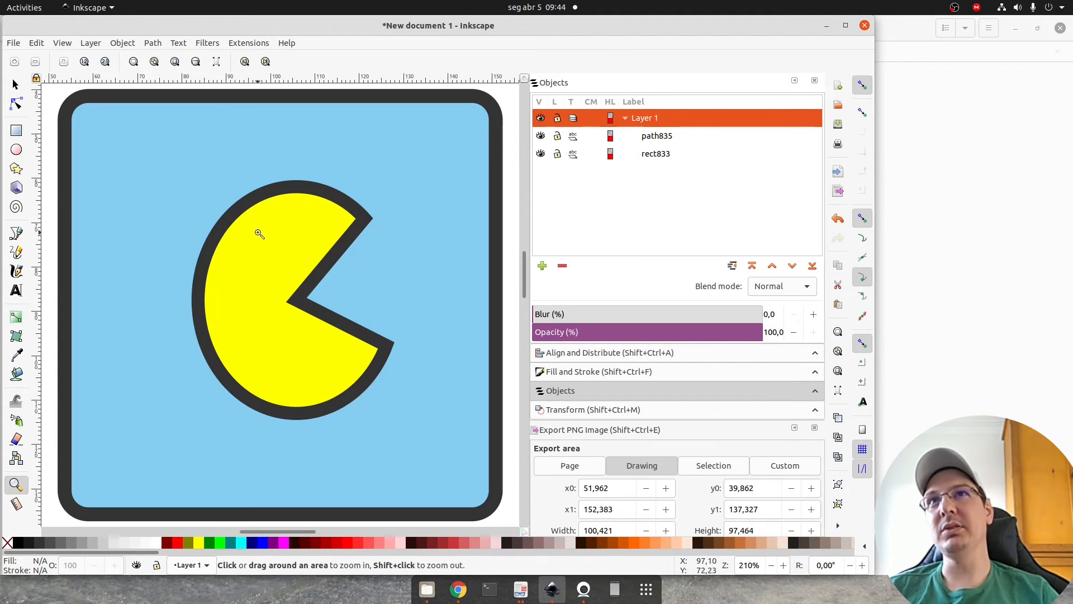
Fit the drawing in view again, fit the whole page in the window, and return to the selection tool.
{"action": "scroll", "coordinate": [260, 234], "scroll_direction": "down", "scroll_amount": 6, "text": "ctrl"}
{"action": "left_click", "coordinate": [154, 62]}
{"action": "scroll", "coordinate": [309, 264], "scroll_direction": "down", "scroll_amount": 6, "text": "ctrl"}
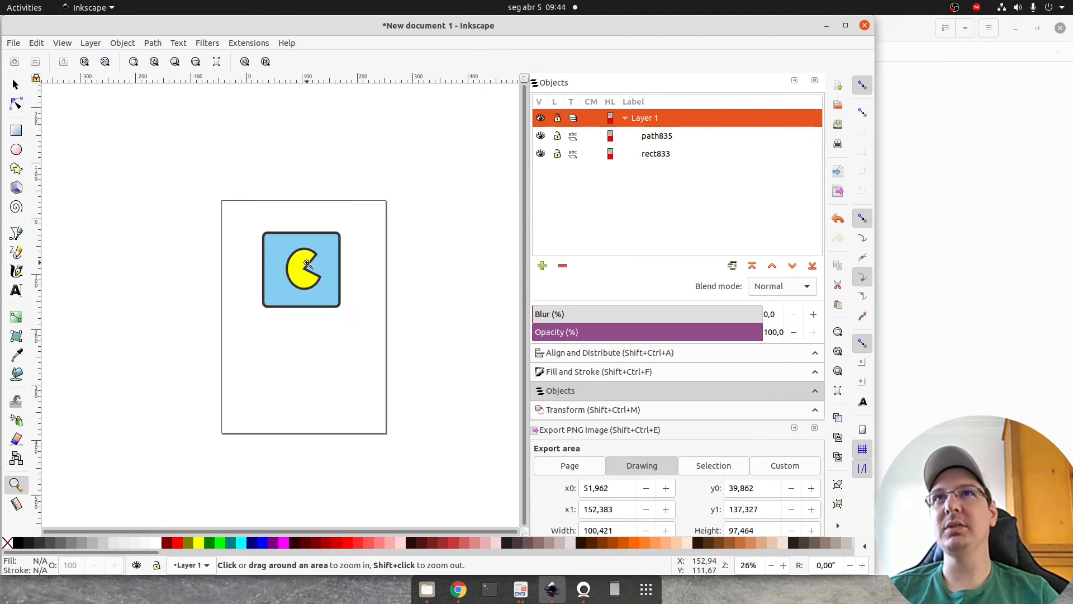
{"action": "left_click", "coordinate": [176, 62]}
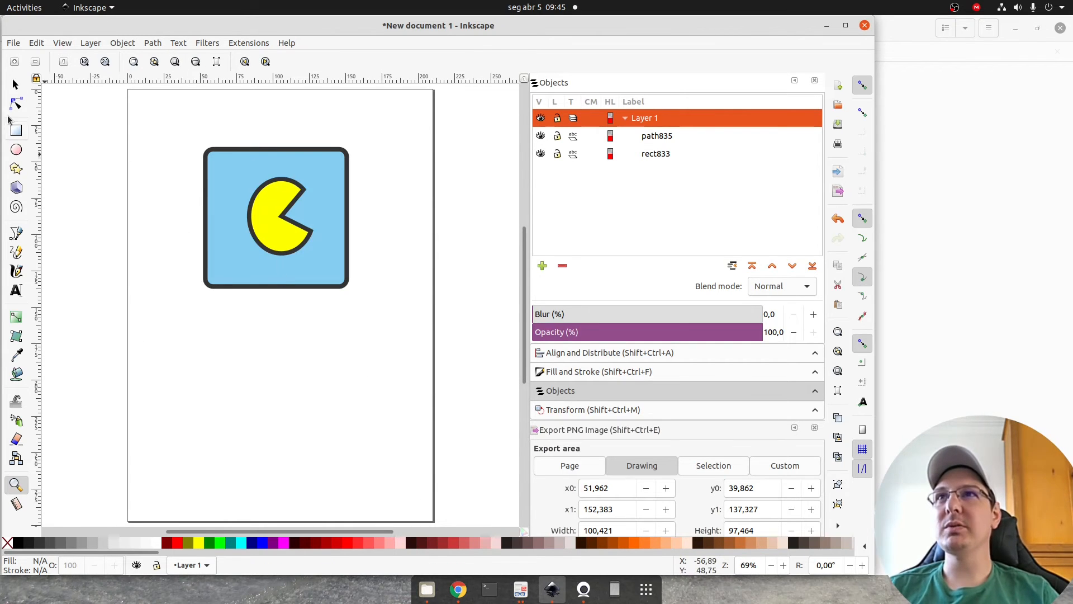
{"action": "left_click", "coordinate": [15, 84]}
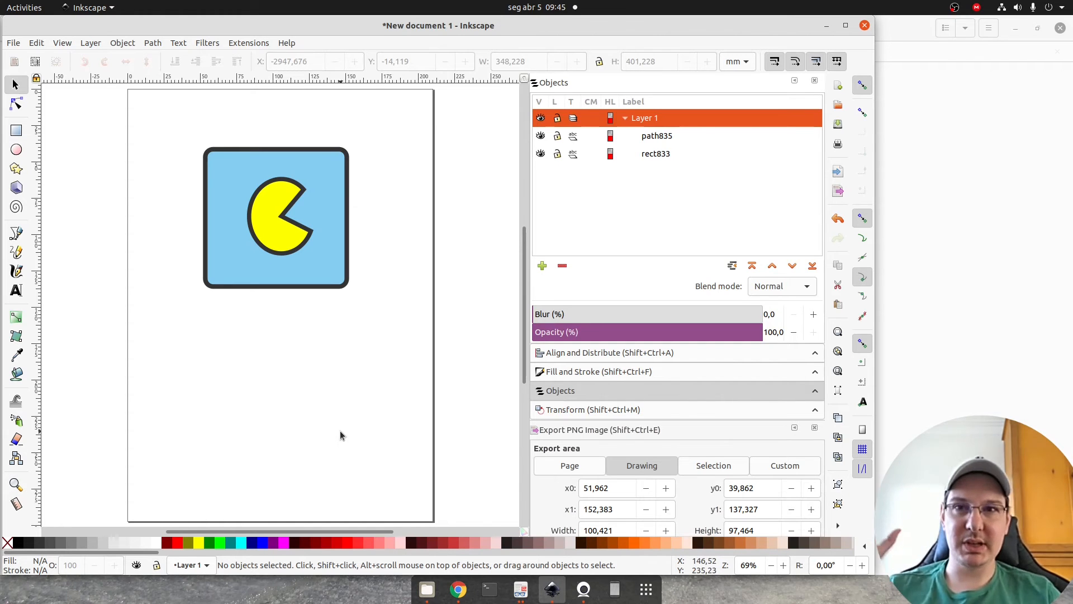
Switch to the document viewer to read slide 14 on fill and stroke colours, and return to Inkscape.
{"action": "left_click", "coordinate": [520, 589]}
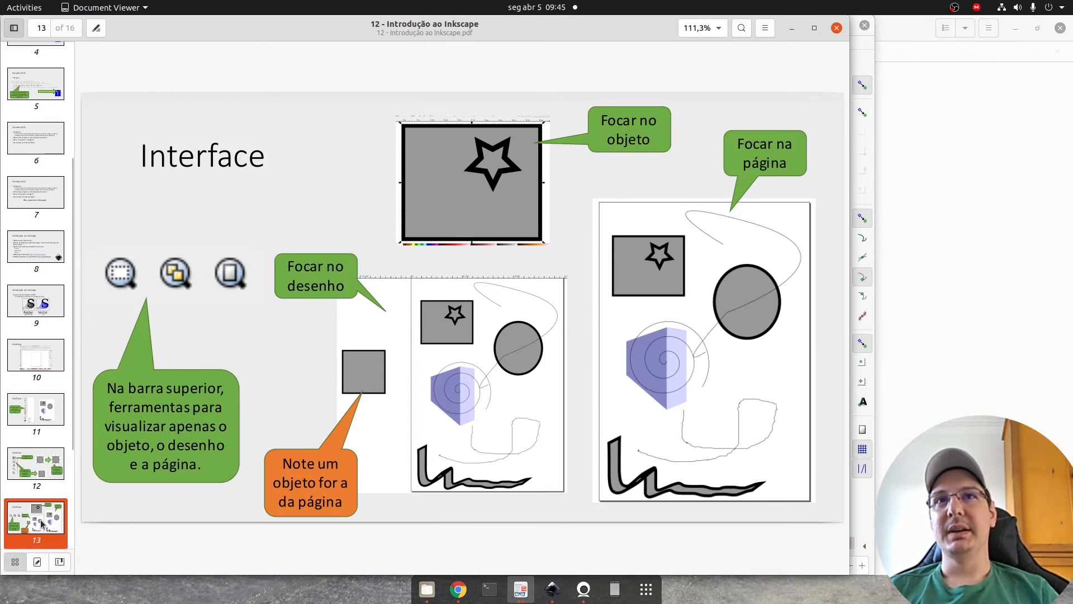
{"action": "key", "text": "Page_Down"}
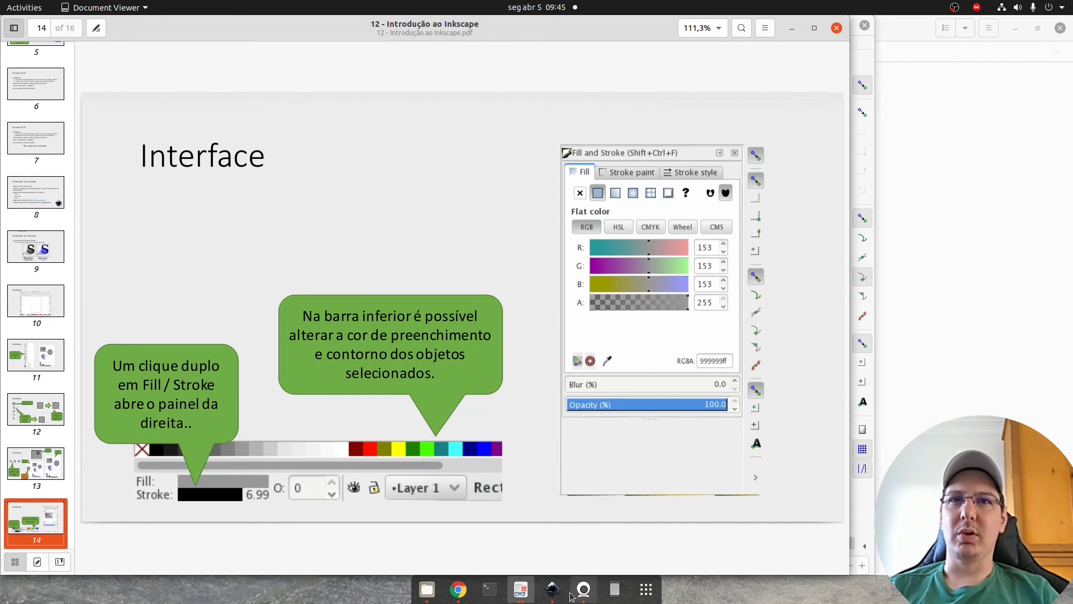
{"action": "left_click", "coordinate": [552, 589]}
Select the light blue rectangle behind the yellow slice and set its stroke colour to pure blue from the palette.
{"action": "left_click", "coordinate": [232, 230]}
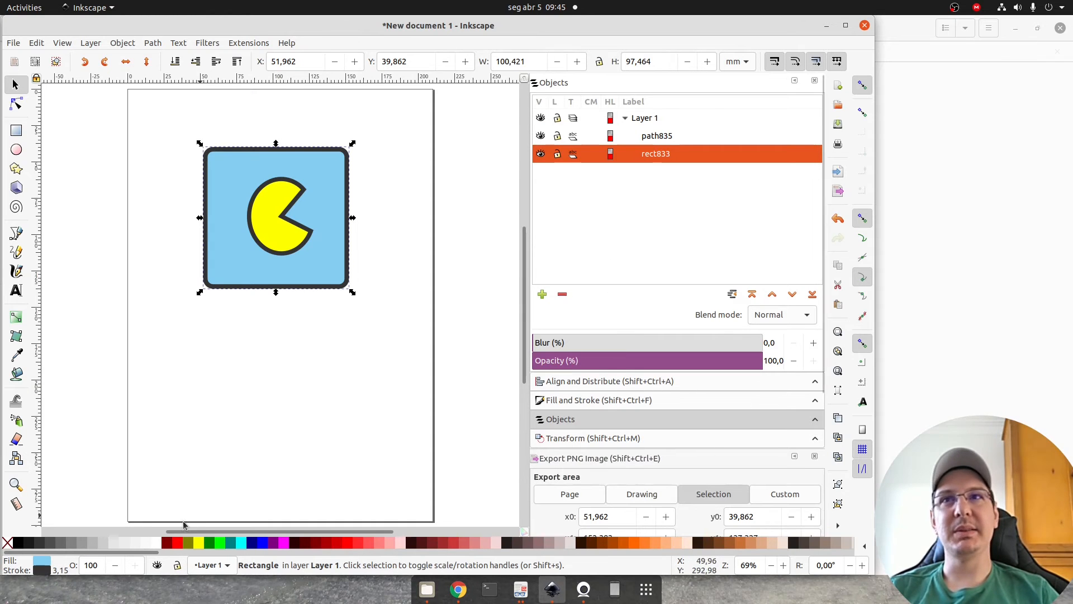
{"action": "right_click", "coordinate": [48, 543]}
{"action": "left_click", "coordinate": [313, 490]}
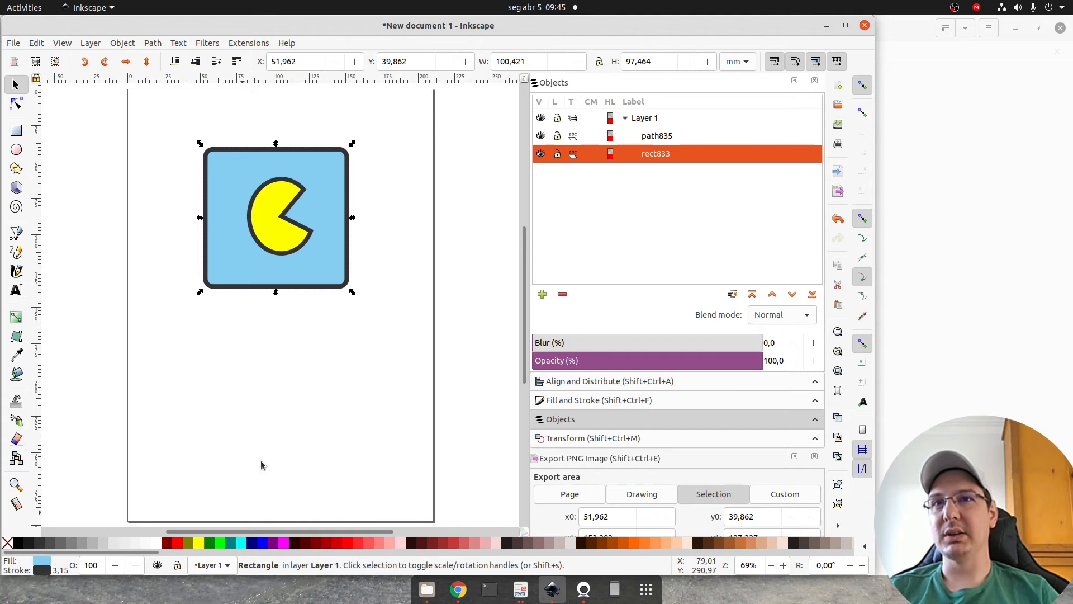
{"action": "left_click", "coordinate": [215, 202]}
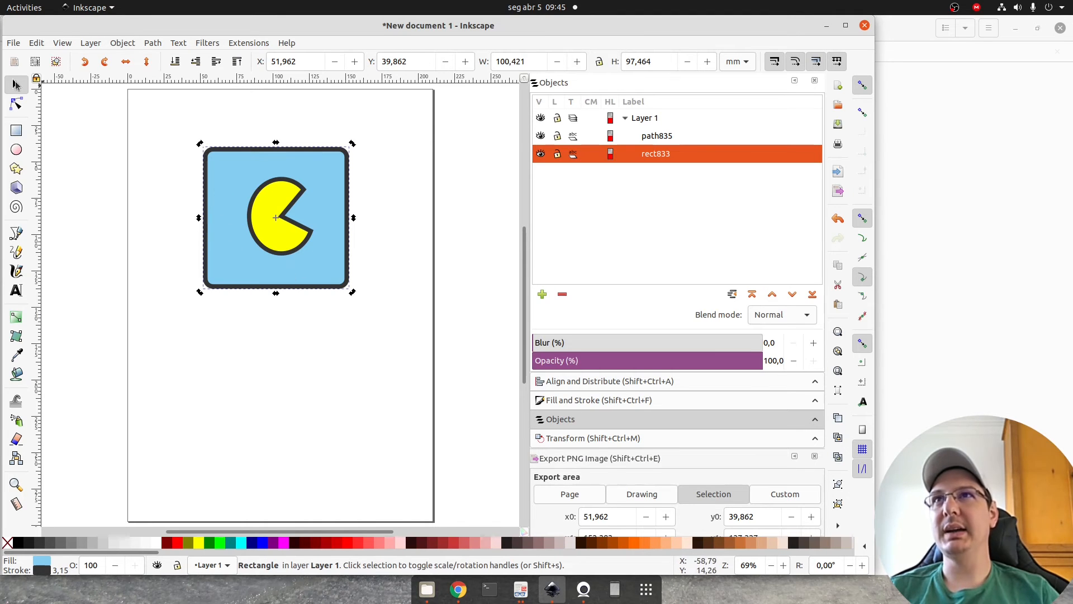
{"action": "right_click", "coordinate": [263, 544]}
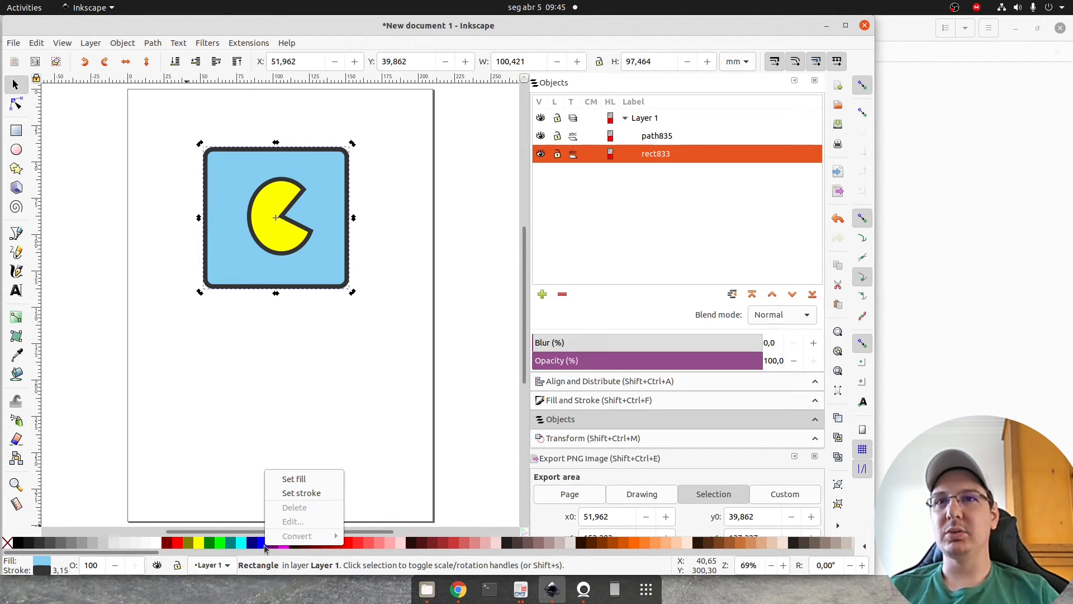
{"action": "left_click", "coordinate": [311, 494]}
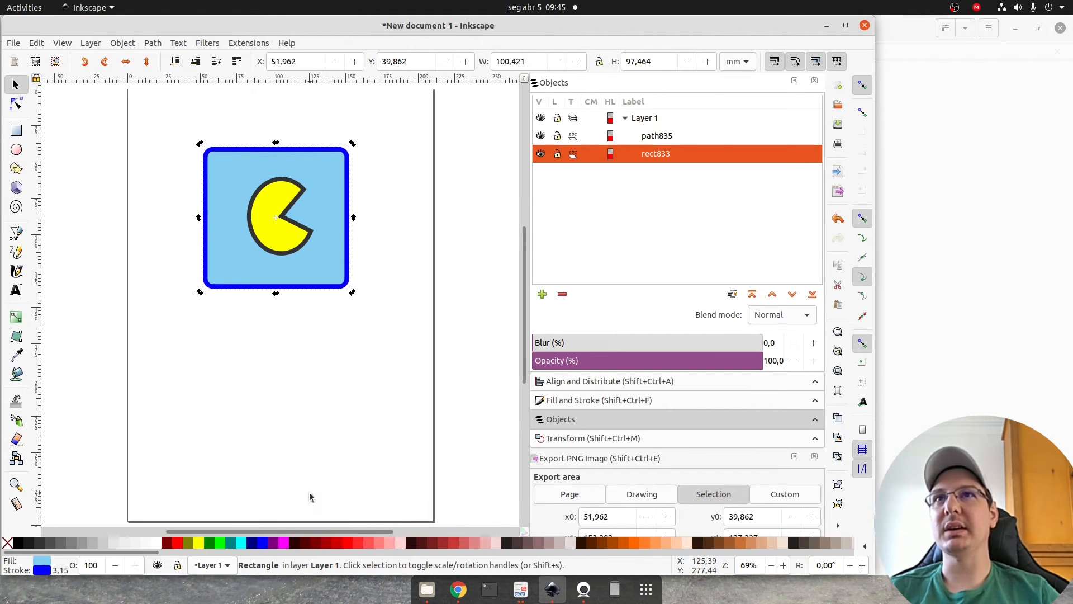
Set the rectangle's fill to light pink (ffaaaa) from the palette and deselect it.
{"action": "right_click", "coordinate": [393, 543]}
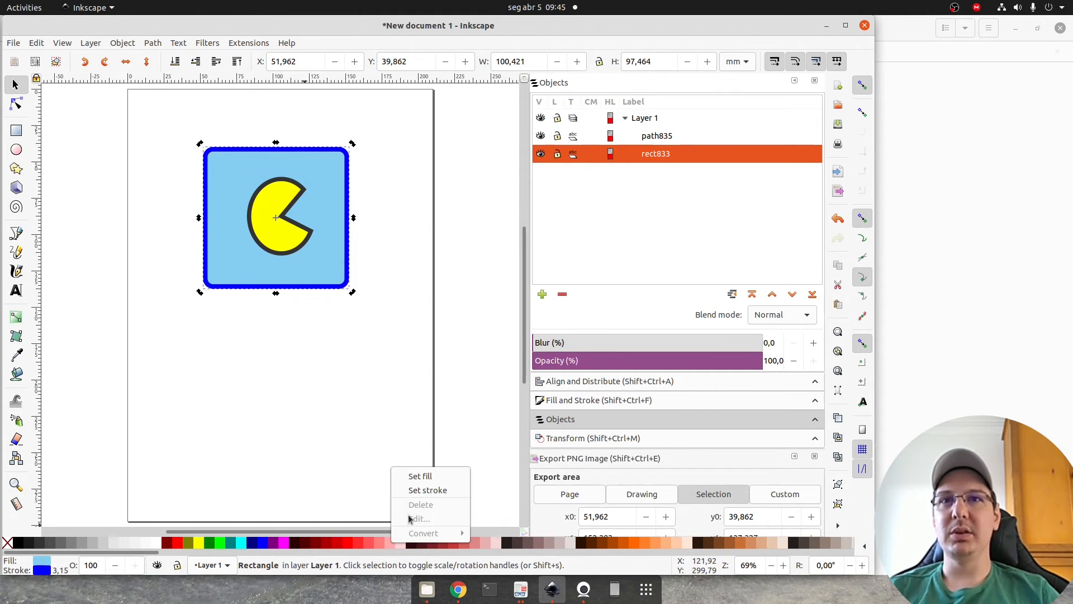
{"action": "left_click", "coordinate": [416, 477]}
{"action": "key", "text": "Escape"}
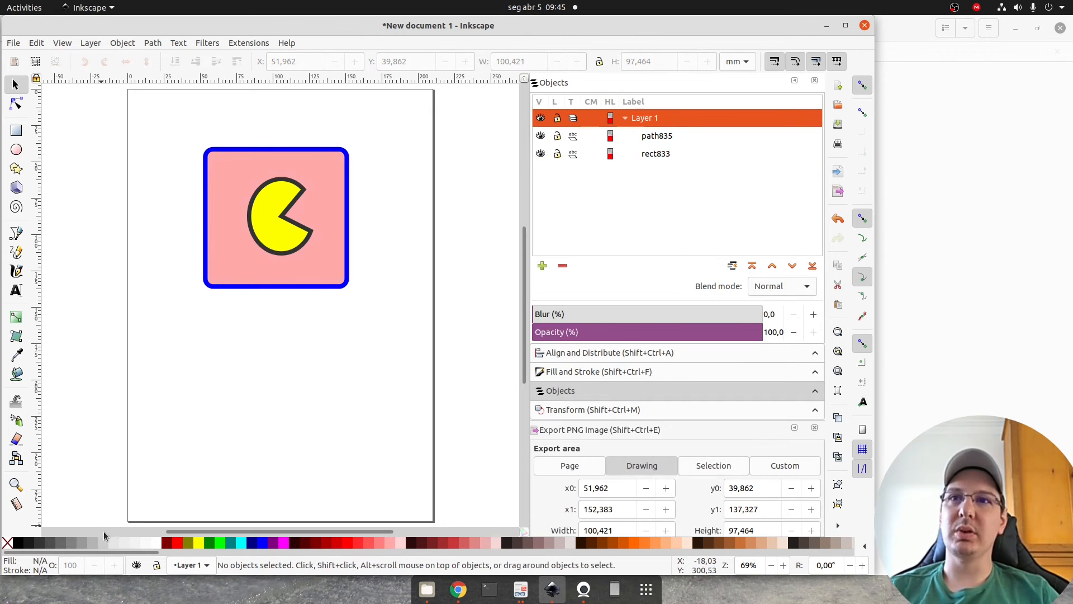
Lower the pink rectangle's stroke alpha to 47 in Fill and Stroke, inspect the stroke overlapping the fill, and deselect it.
{"action": "left_click", "coordinate": [323, 280]}
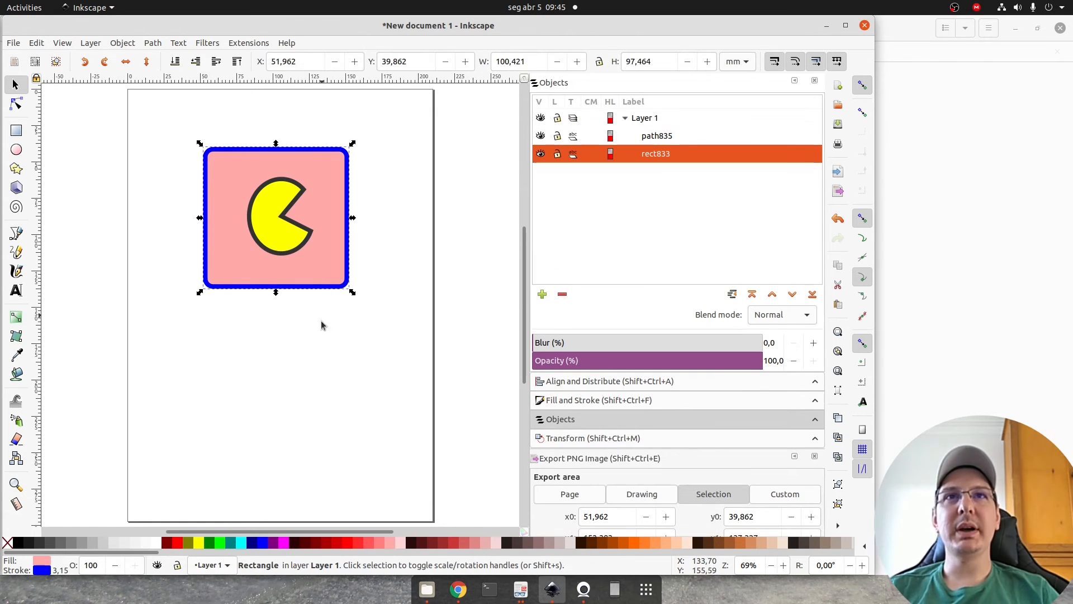
{"action": "left_click", "coordinate": [558, 401]}
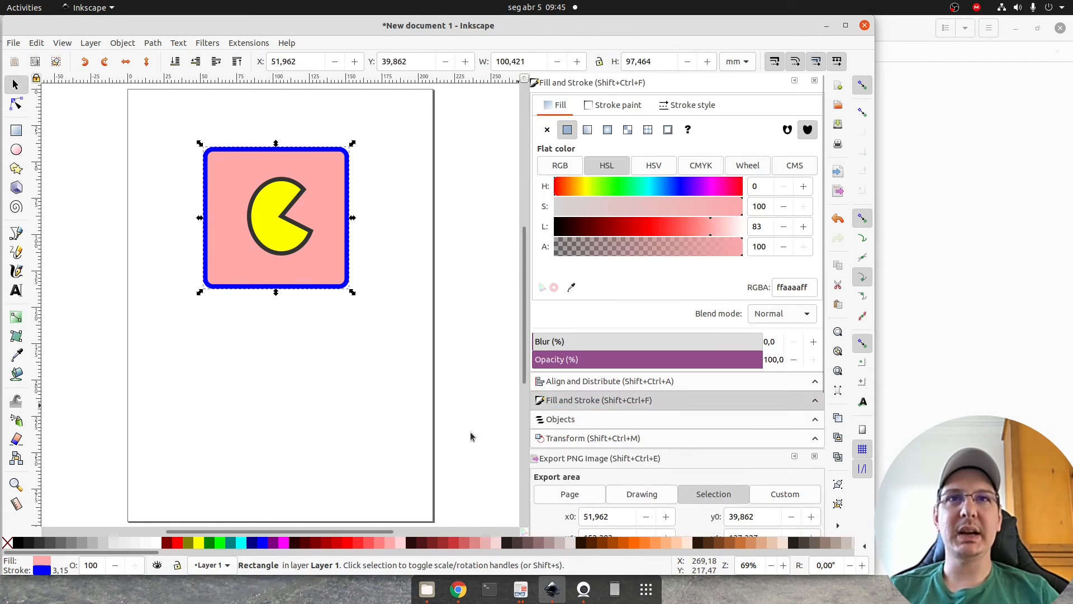
{"action": "left_click", "coordinate": [40, 572]}
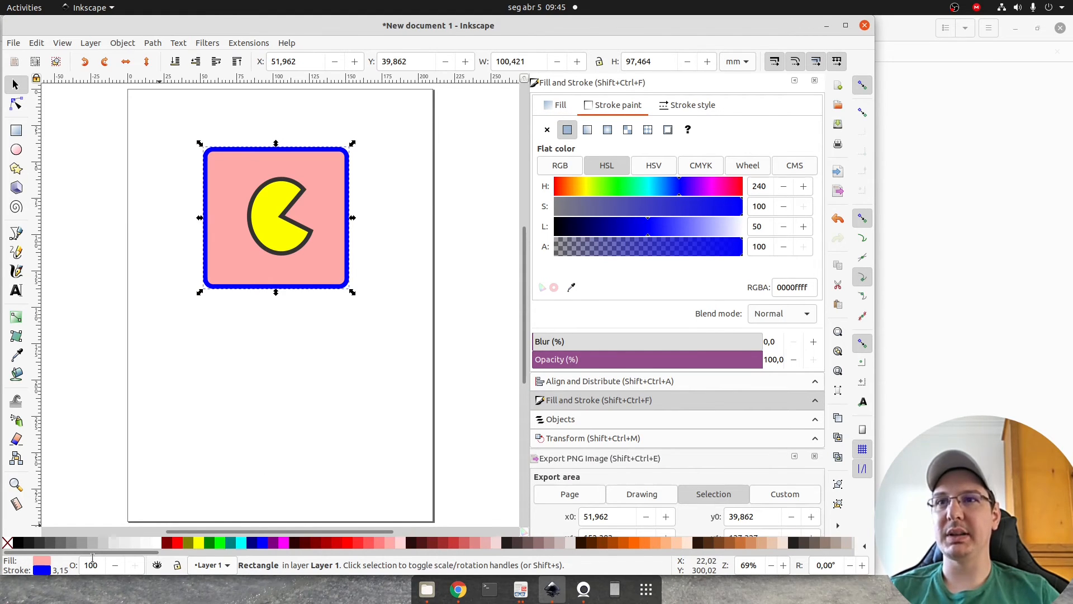
{"action": "mouse_move", "coordinate": [644, 248]}
{"action": "left_mouse_down"}
{"action": "mouse_move", "coordinate": [587, 250]}
{"action": "mouse_move", "coordinate": [737, 250]}
{"action": "mouse_move", "coordinate": [557, 277]}
{"action": "mouse_move", "coordinate": [643, 262]}
{"action": "left_mouse_up"}
{"action": "scroll", "coordinate": [405, 226], "scroll_direction": "up", "scroll_amount": 7}
{"action": "scroll", "coordinate": [429, 229], "scroll_direction": "up", "scroll_amount": 3}
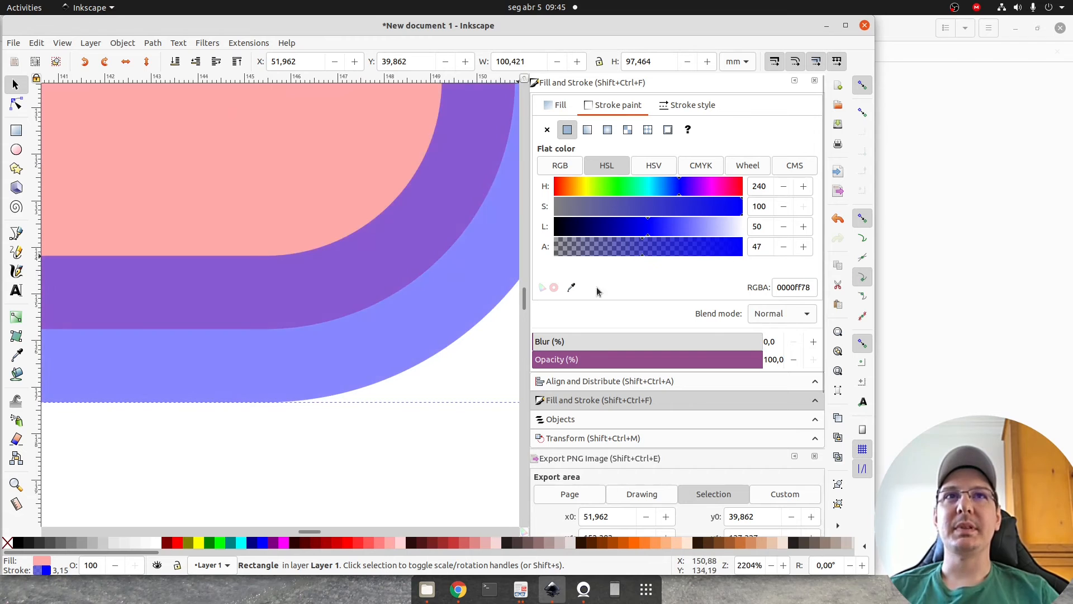
{"action": "scroll", "coordinate": [363, 347], "scroll_direction": "down", "scroll_amount": 5}
{"action": "scroll", "coordinate": [249, 251], "scroll_direction": "down", "scroll_amount": 5}
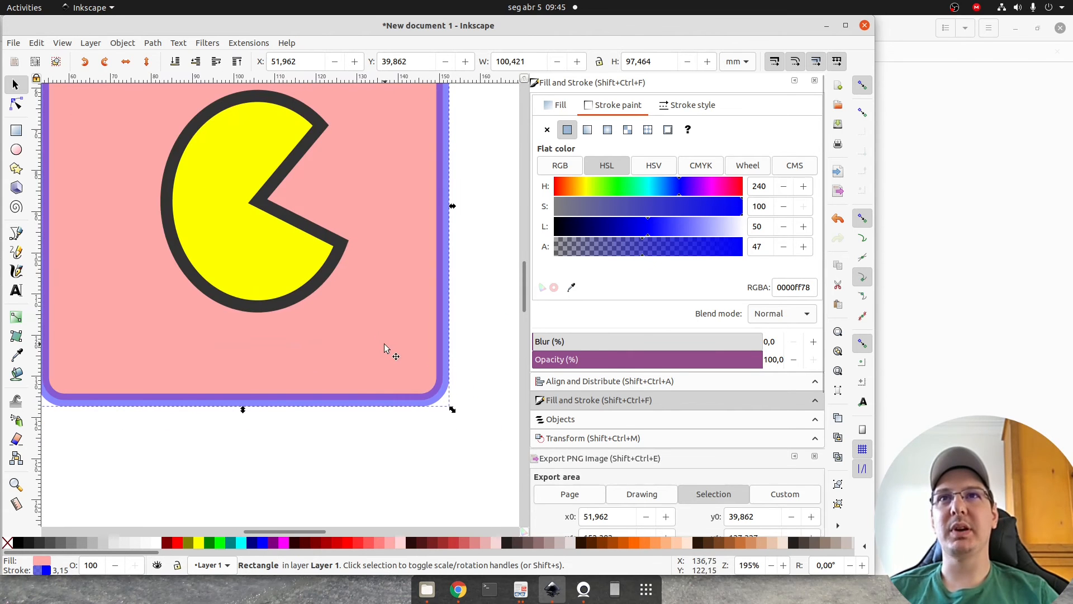
{"action": "key", "text": "Escape"}
{"action": "scroll", "coordinate": [391, 341], "scroll_direction": "up", "scroll_amount": 2}
{"action": "scroll", "coordinate": [389, 322], "scroll_direction": "down", "scroll_amount": 1}
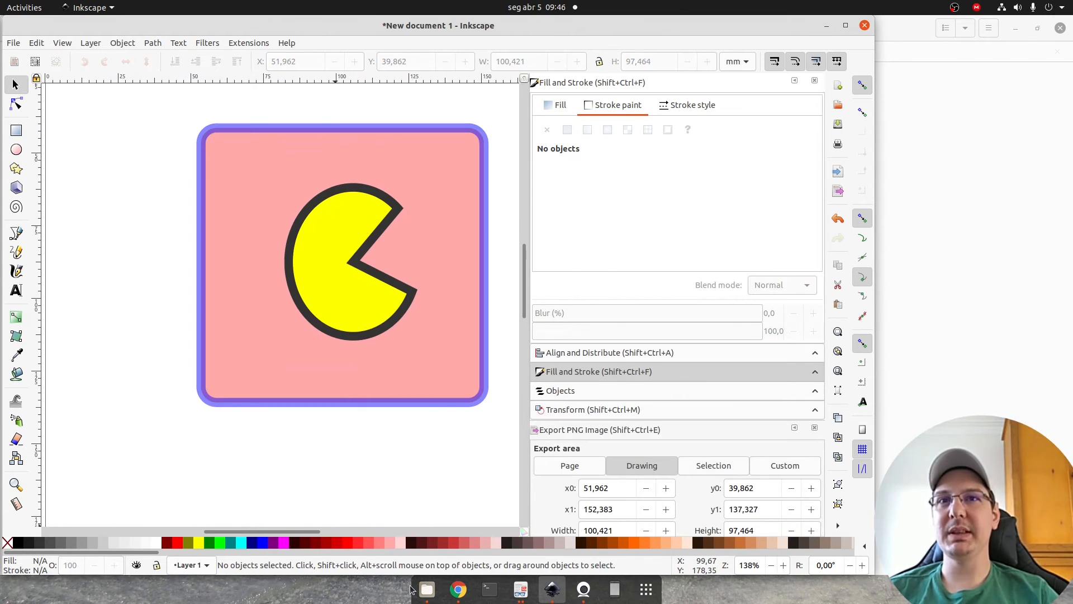
Switch to the document viewer to read slide 15 on layers, and return to Inkscape.
{"action": "left_click", "coordinate": [520, 589]}
{"action": "scroll", "coordinate": [187, 480], "scroll_direction": "down", "scroll_amount": 1}
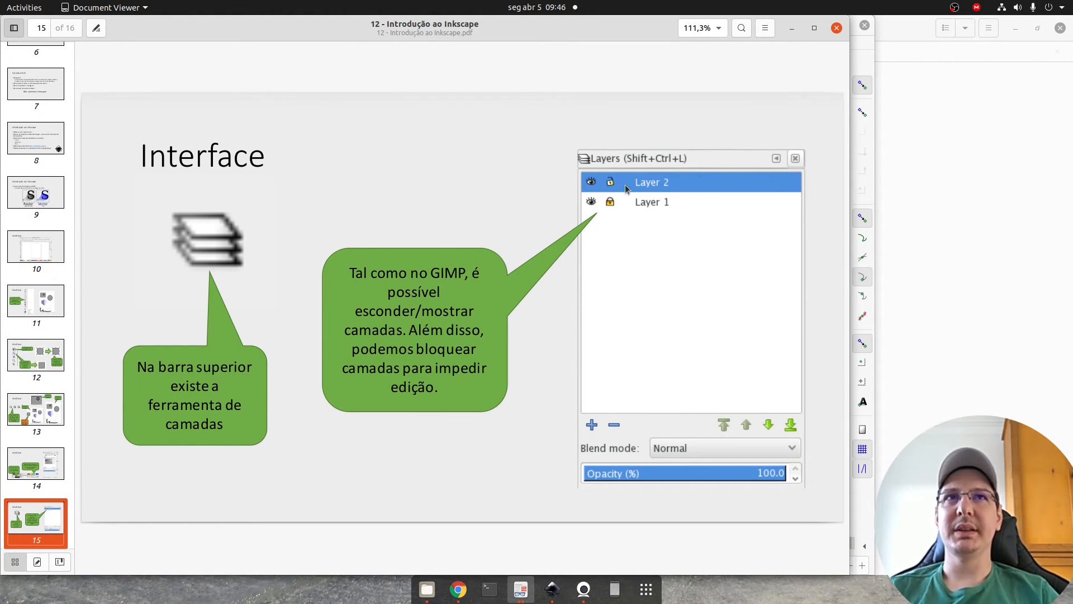
{"action": "left_click", "coordinate": [552, 589]}
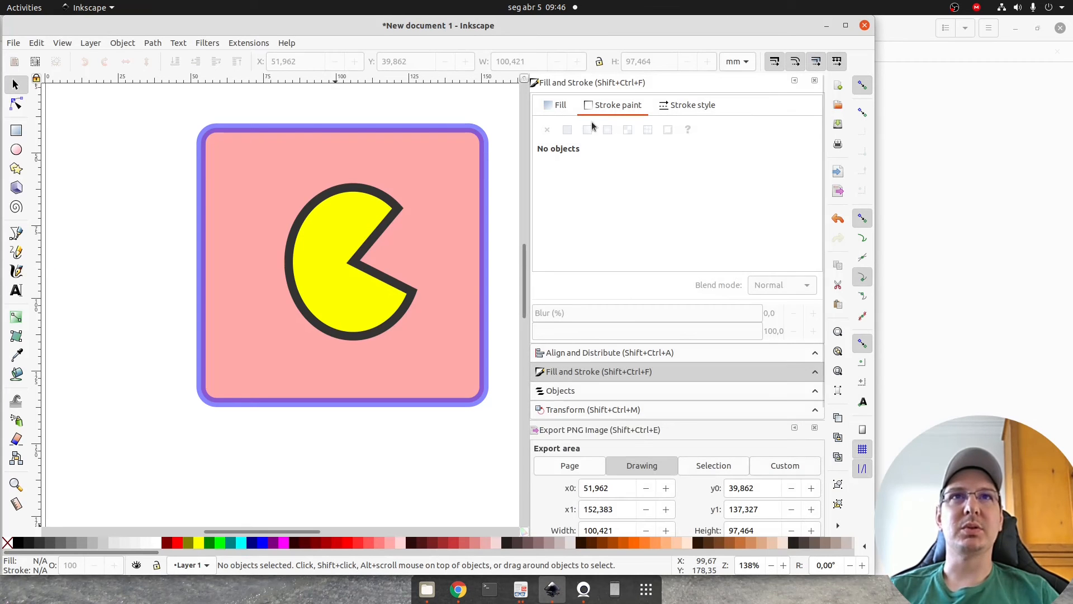
Open the Objects list and go through Layer 1 and its slice and rectangle entries, selecting each one.
{"action": "left_click", "coordinate": [560, 391]}
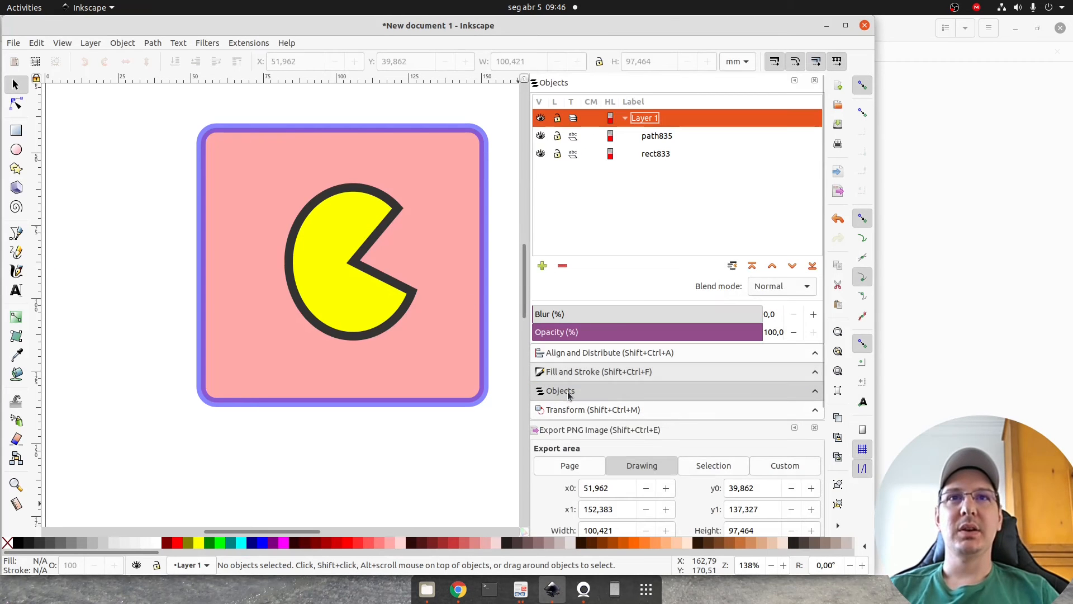
{"action": "left_click", "coordinate": [677, 142]}
{"action": "left_click", "coordinate": [670, 157]}
{"action": "left_click", "coordinate": [669, 121]}
{"action": "left_click", "coordinate": [664, 138]}
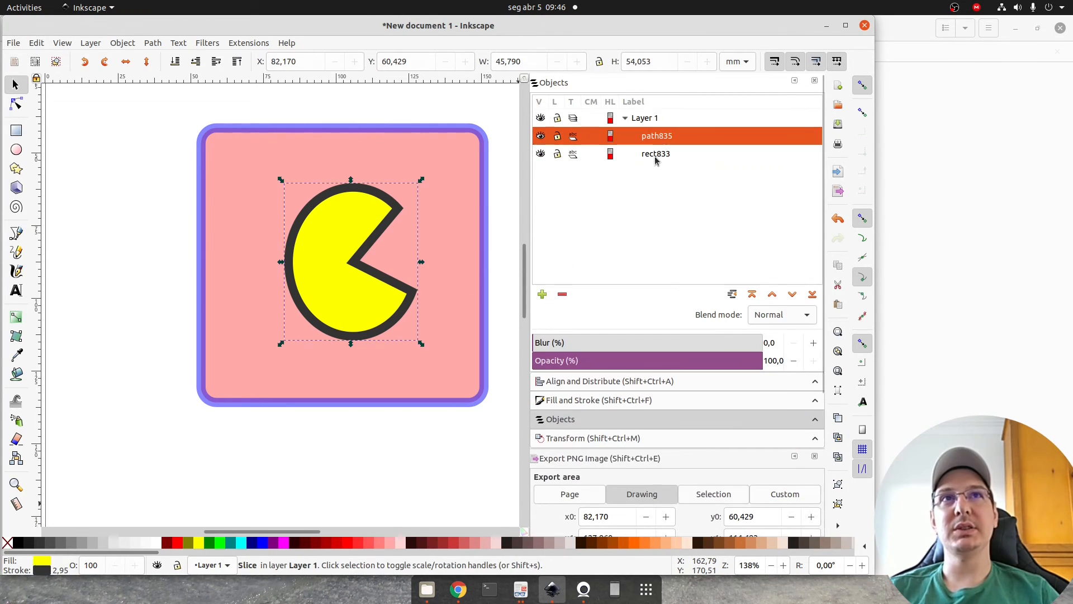
Rename the rectangle object rect833 as "retangulo".
{"action": "left_click", "coordinate": [656, 159]}
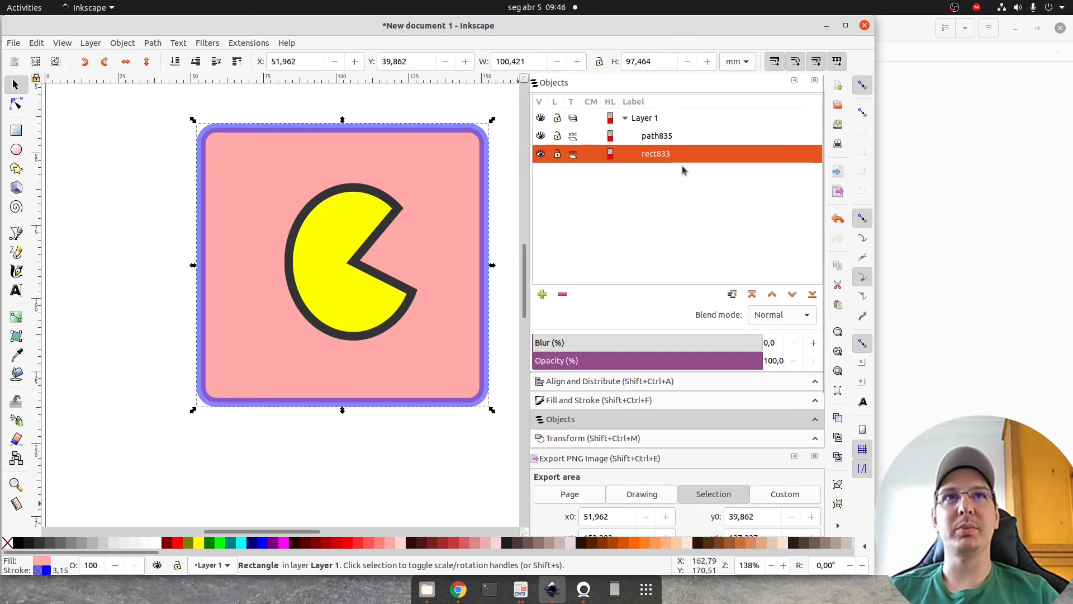
{"action": "key", "text": "Return"}
{"action": "type", "text": "retangulo"}
{"action": "key", "text": "Return"}
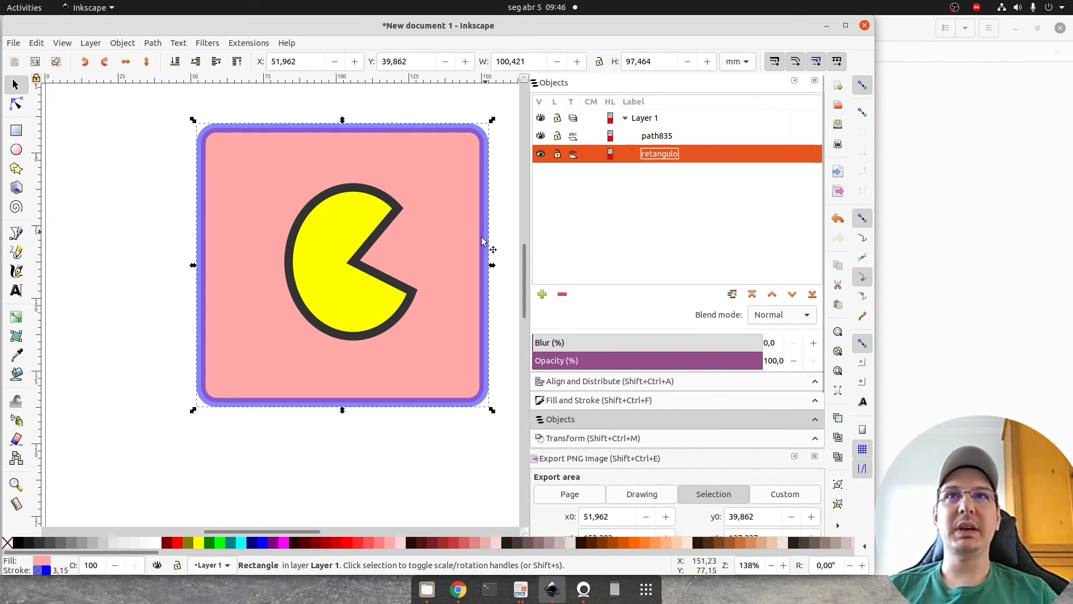
Select the yellow slice in the Objects list, and select its parent layer, Layer 1.
{"action": "left_click", "coordinate": [349, 419]}
{"action": "left_click", "coordinate": [665, 136]}
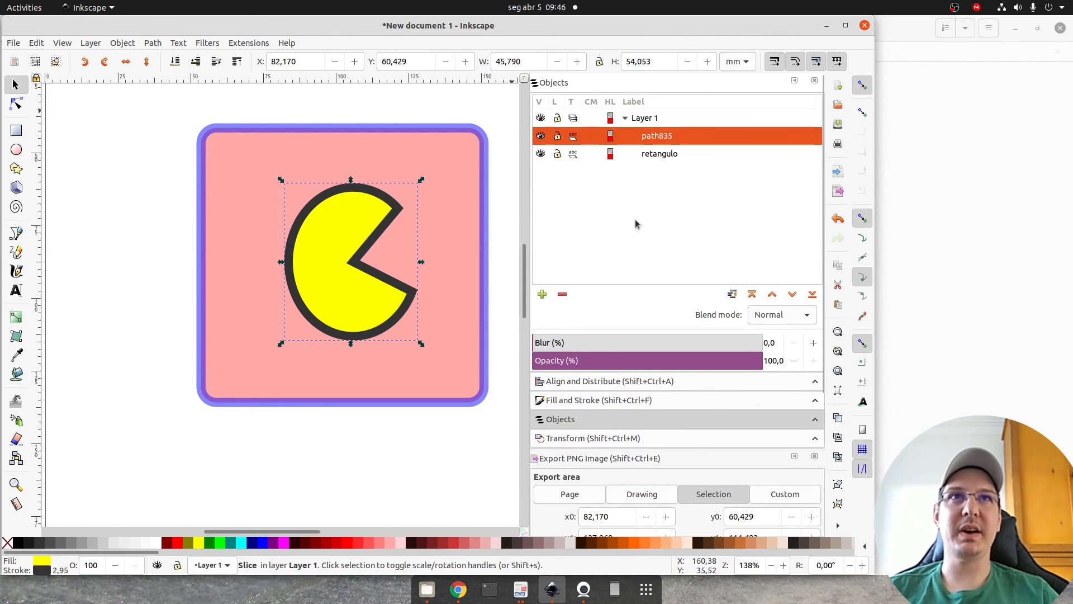
{"action": "left_click", "coordinate": [634, 120]}
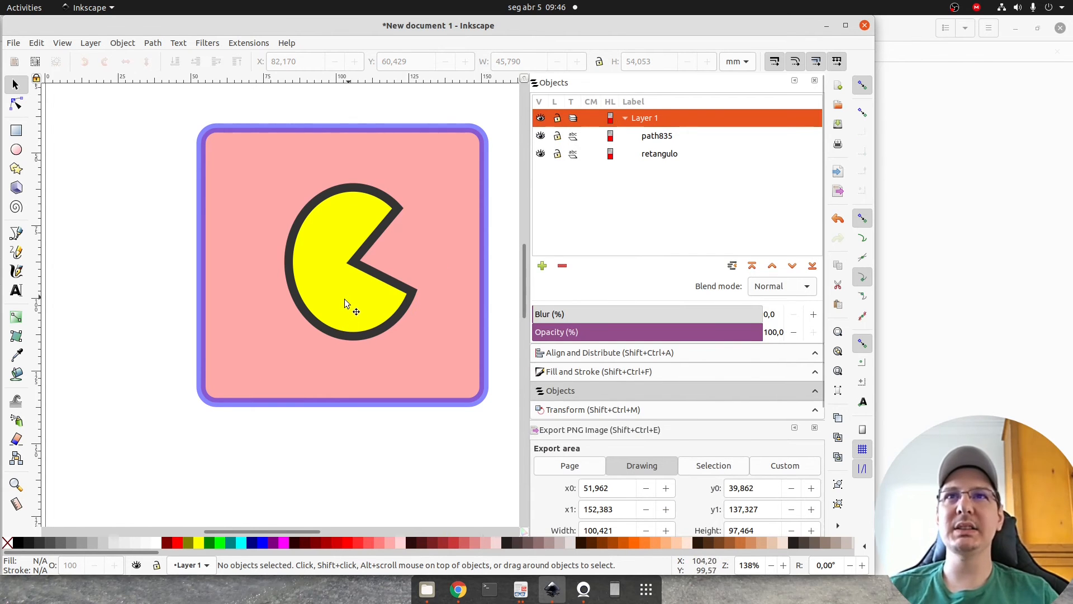
{"action": "left_click_drag", "start_coordinate": [442, 246], "coordinate": [414, 277]}
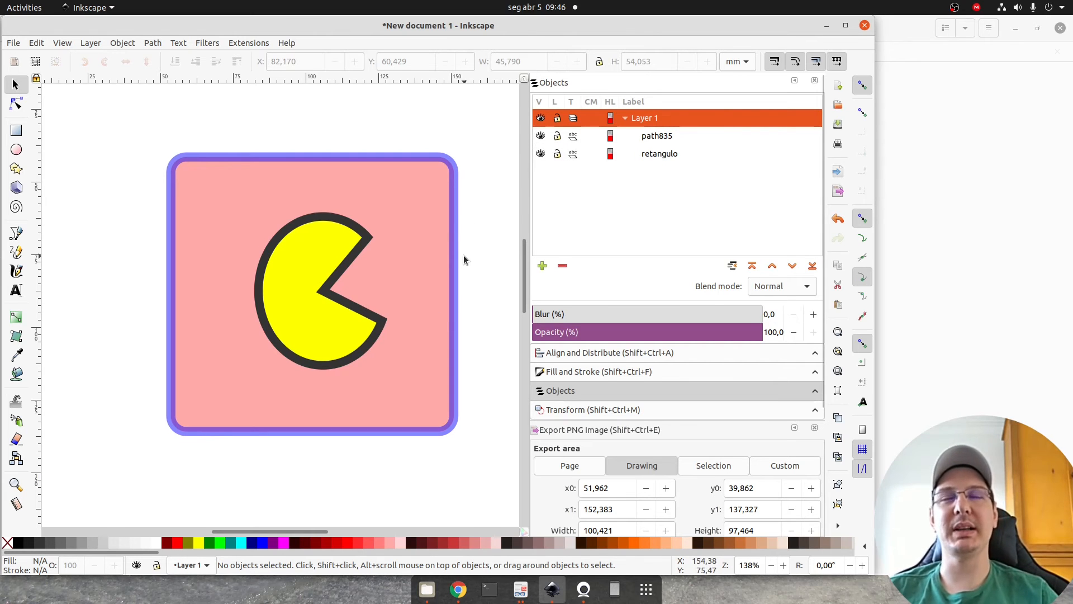
Switch to the document viewer and read slide 16 with the three-layer drawing exercise.
{"action": "left_click", "coordinate": [520, 589]}
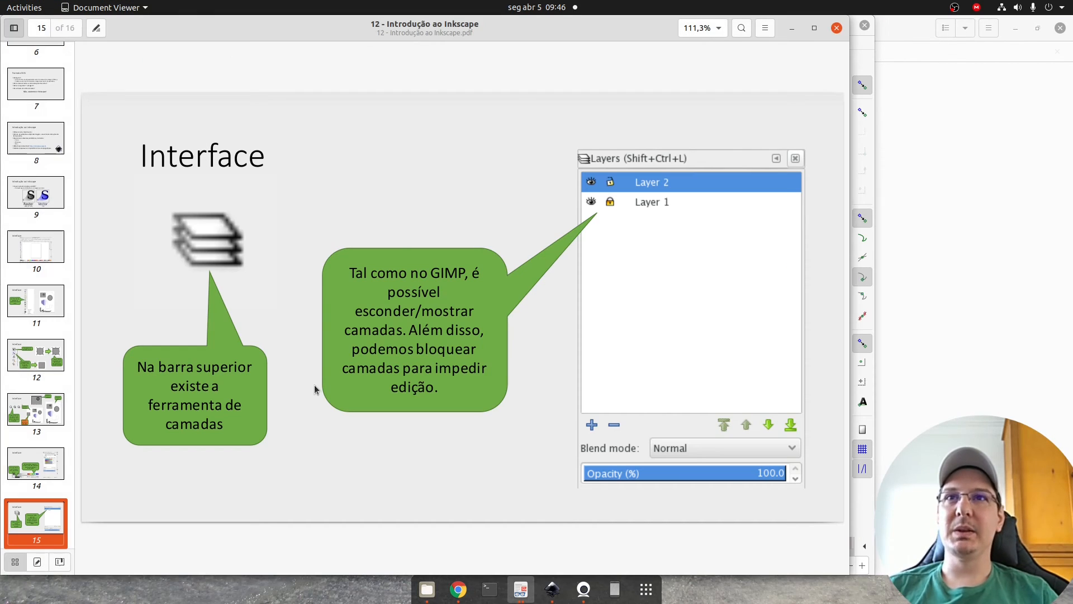
{"action": "key", "text": "Page_Down"}
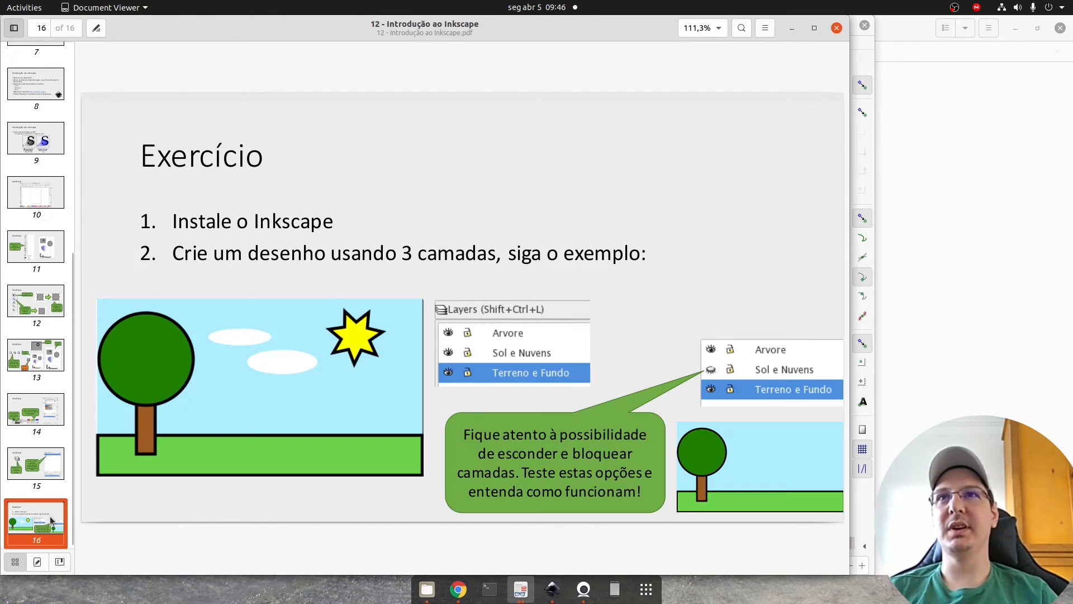